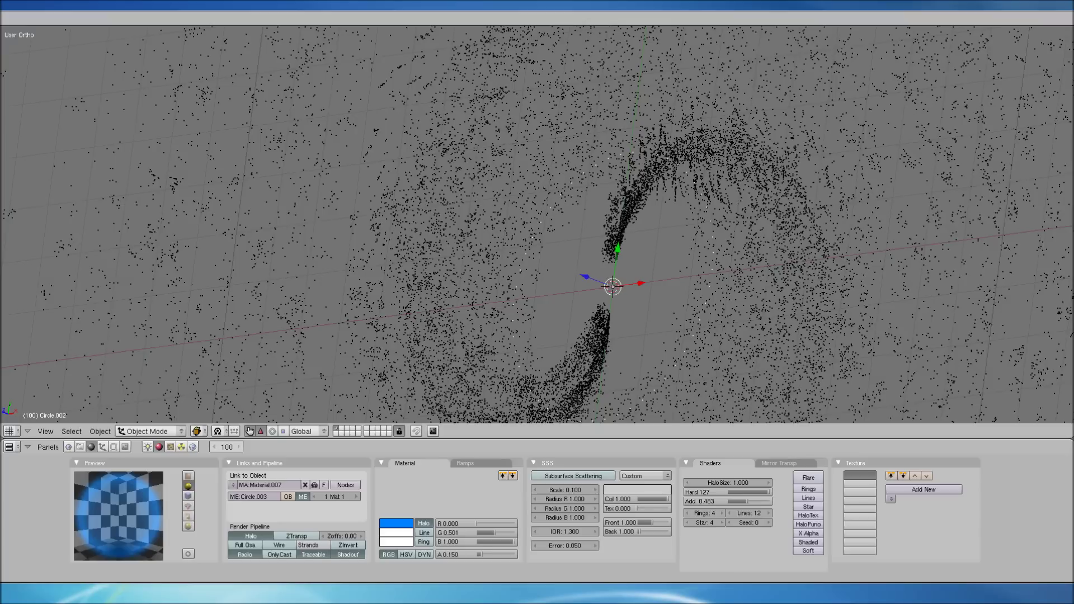
Orbit and zoom the view to look straight down on the particle spiral
middle_click_drag(448, 251, 755, 215)
scroll(755, 216, "down", 7)
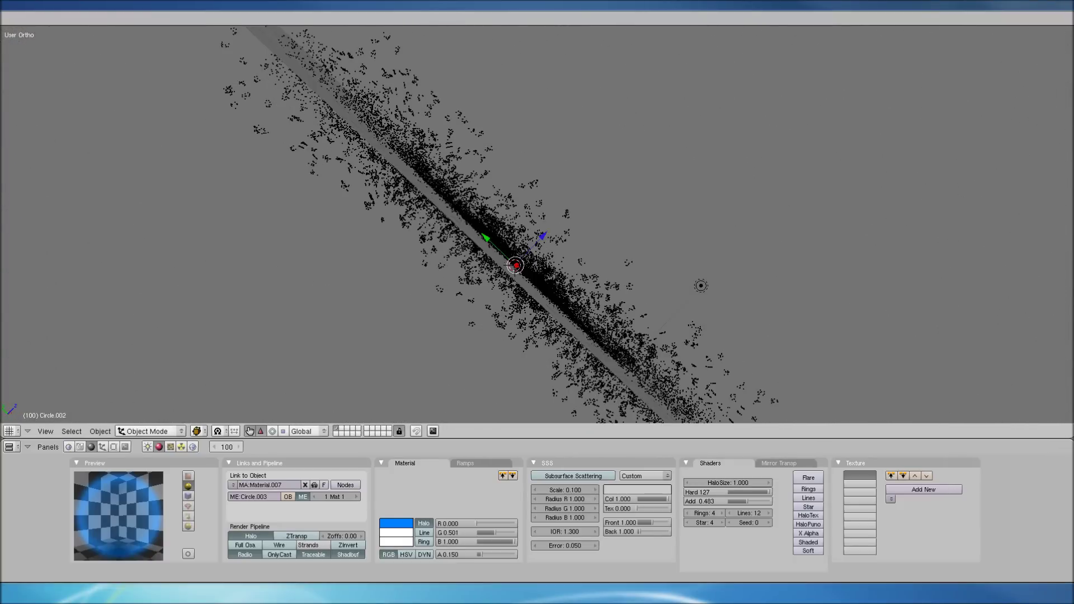
middle_click_drag(615, 168, 503, 307)
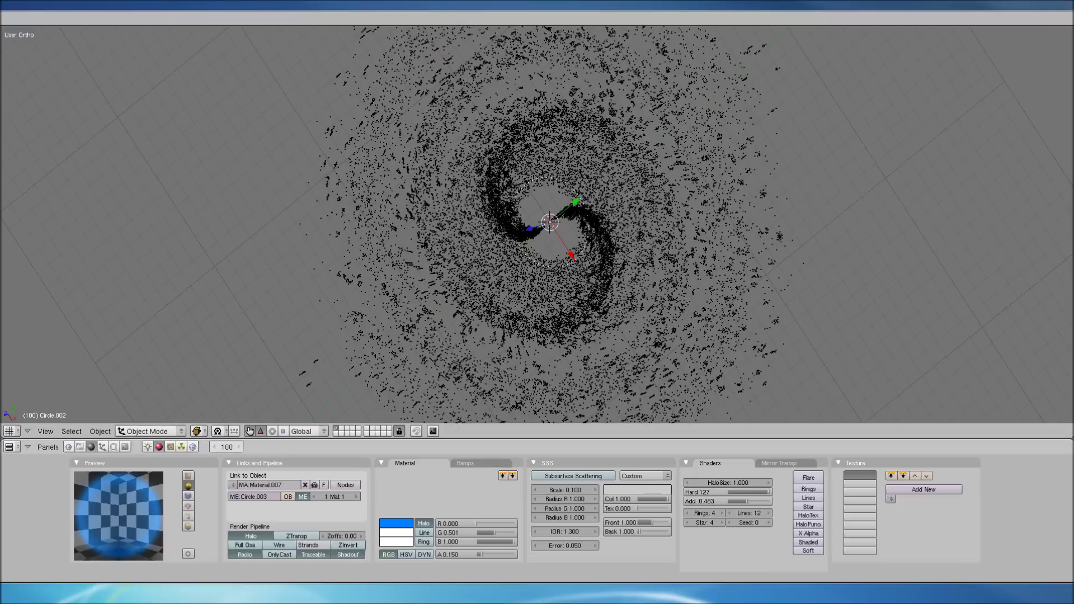
middle_click_drag(536, 224, 536, 174, "ctrl")
scroll(559, 224, "up", 2)
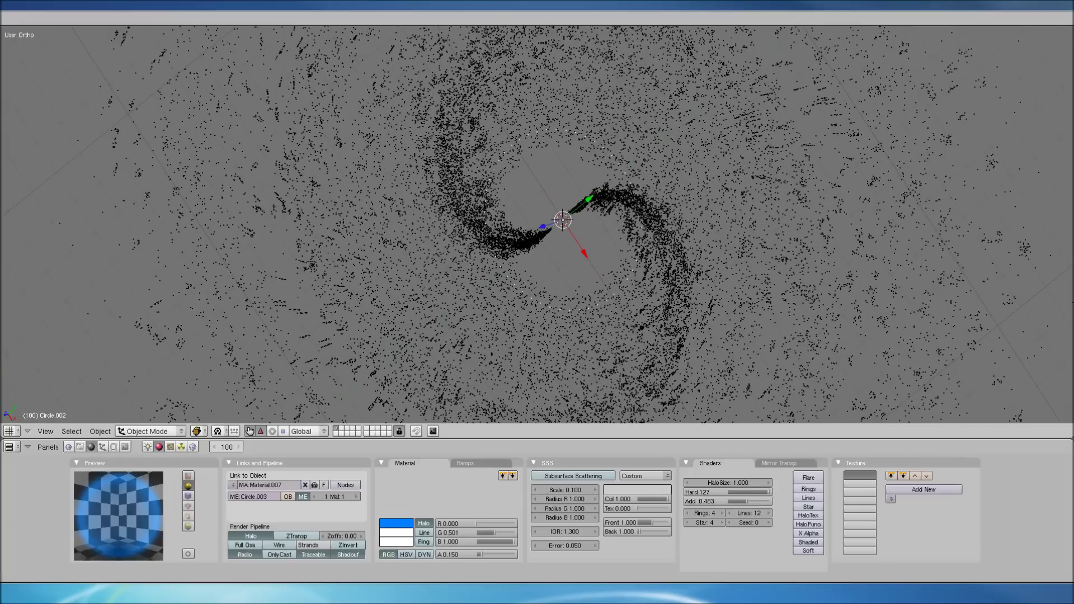
key("KP_7")
scroll(537, 224, "up", 3)
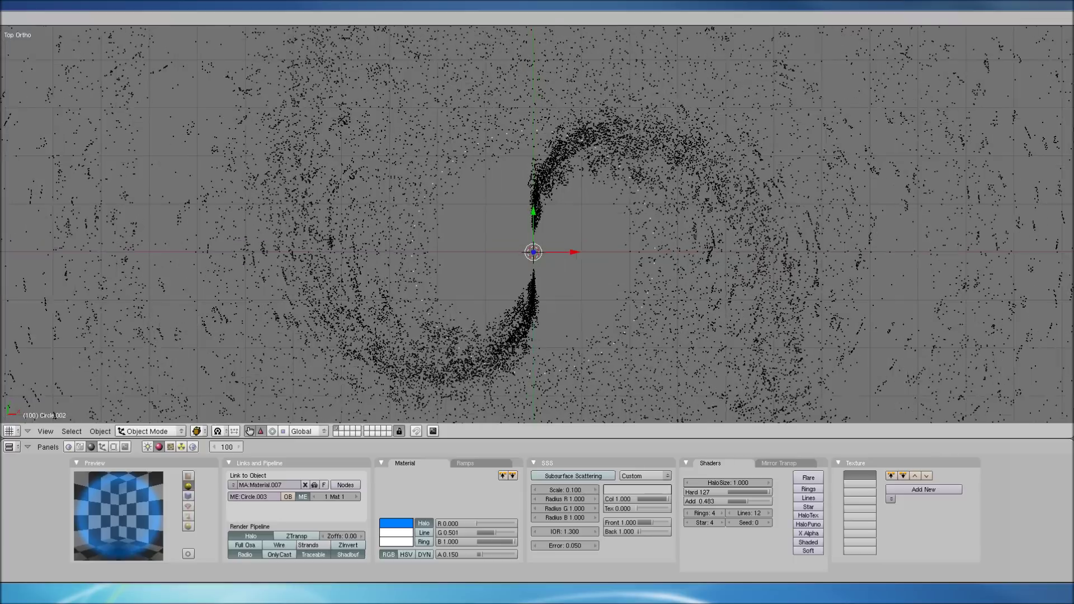
scroll(537, 224, "down", 3)
scroll(537, 223, "up", 5)
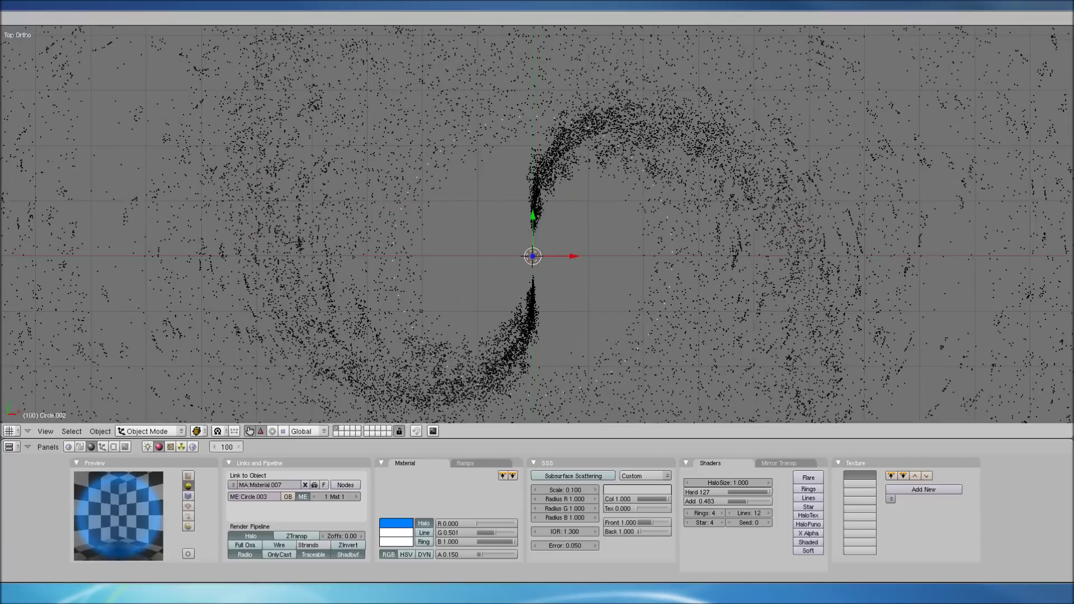
scroll(537, 223, "down", 6)
scroll(537, 223, "down", 4)
scroll(537, 223, "up", 6)
scroll(537, 225, "up", 3)
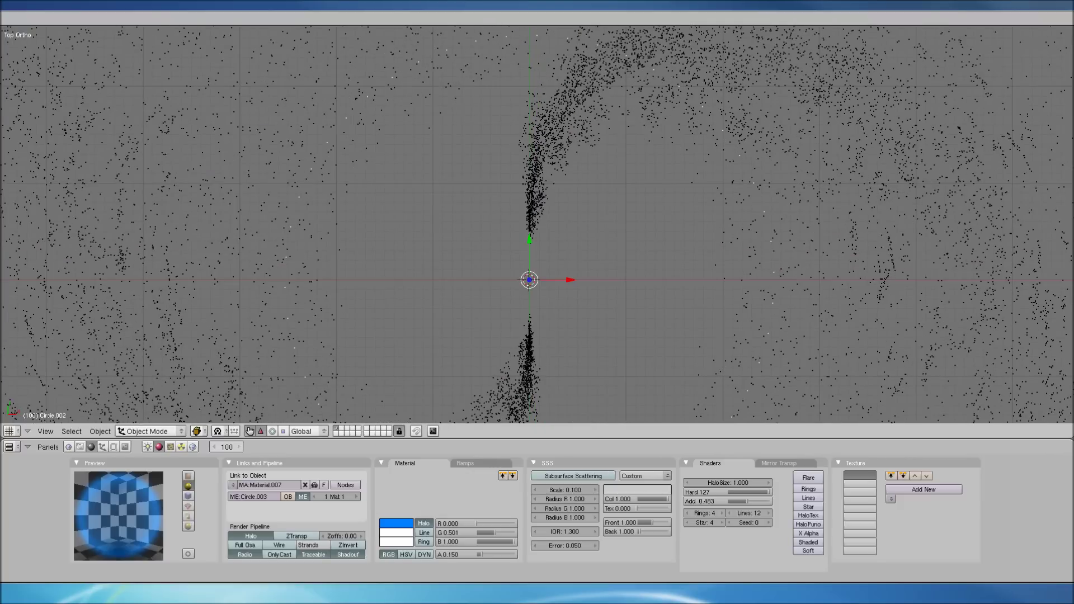
scroll(537, 225, "down", 2)
Add a UV sphere with 15 segments and 50 rings at the galaxy's centre
key("space")
mouse_move(577, 256)
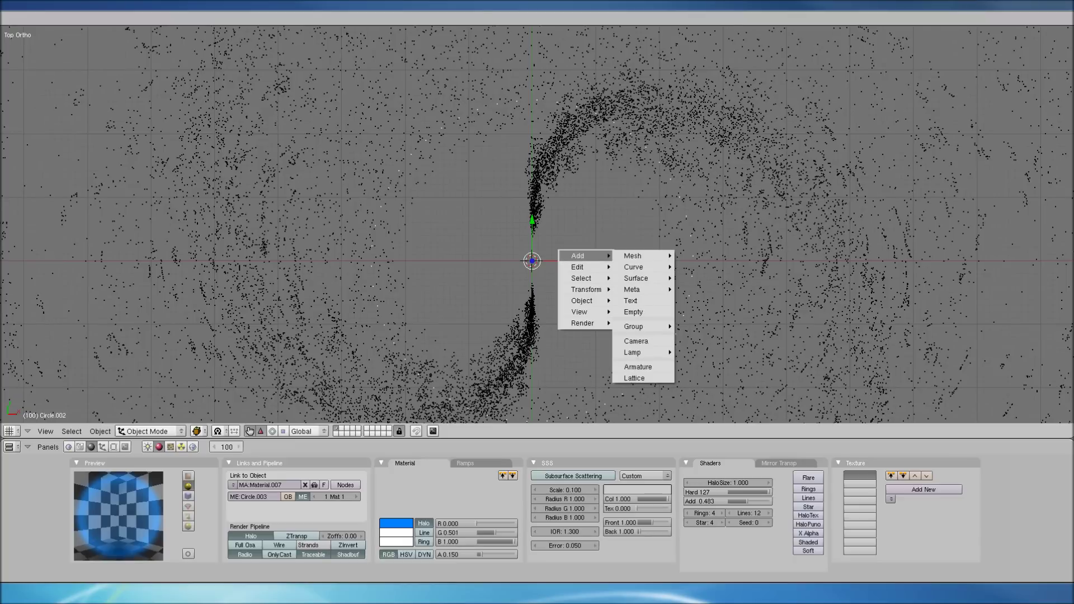
mouse_move(633, 256)
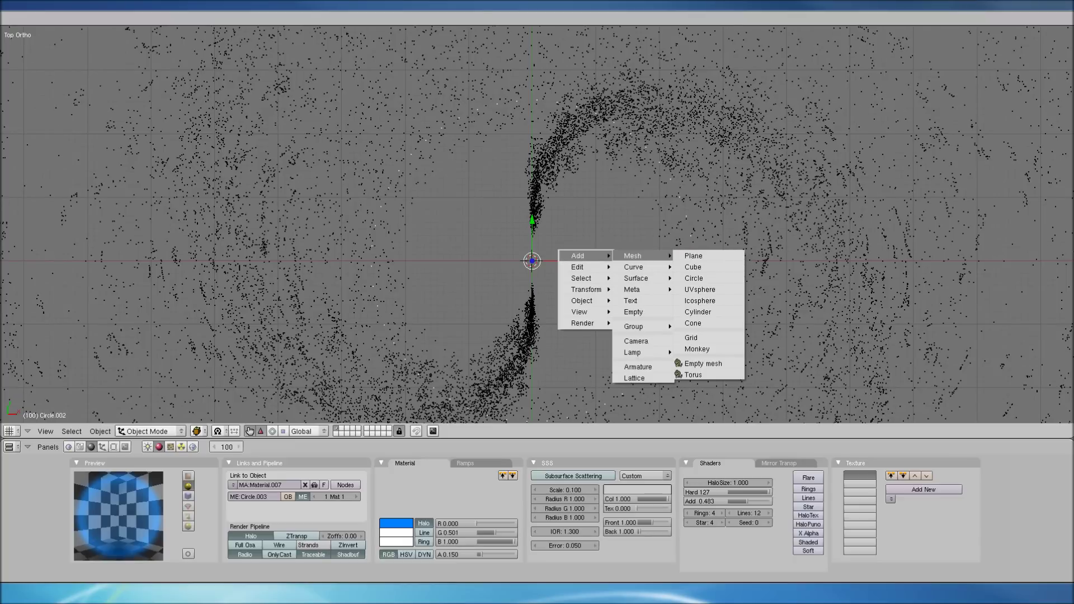
left_click(699, 289)
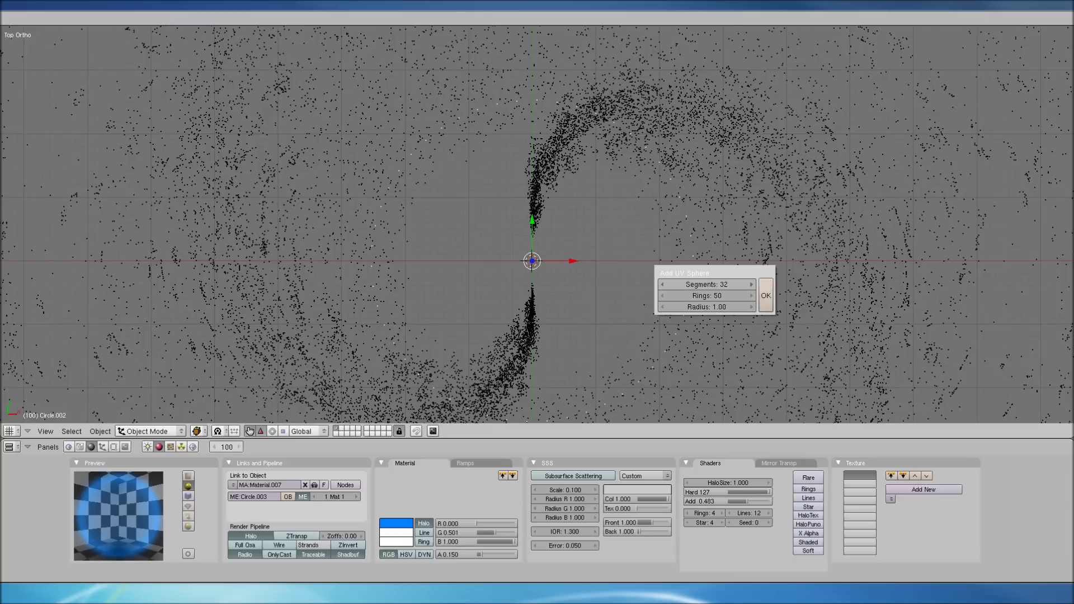
left_click(706, 284)
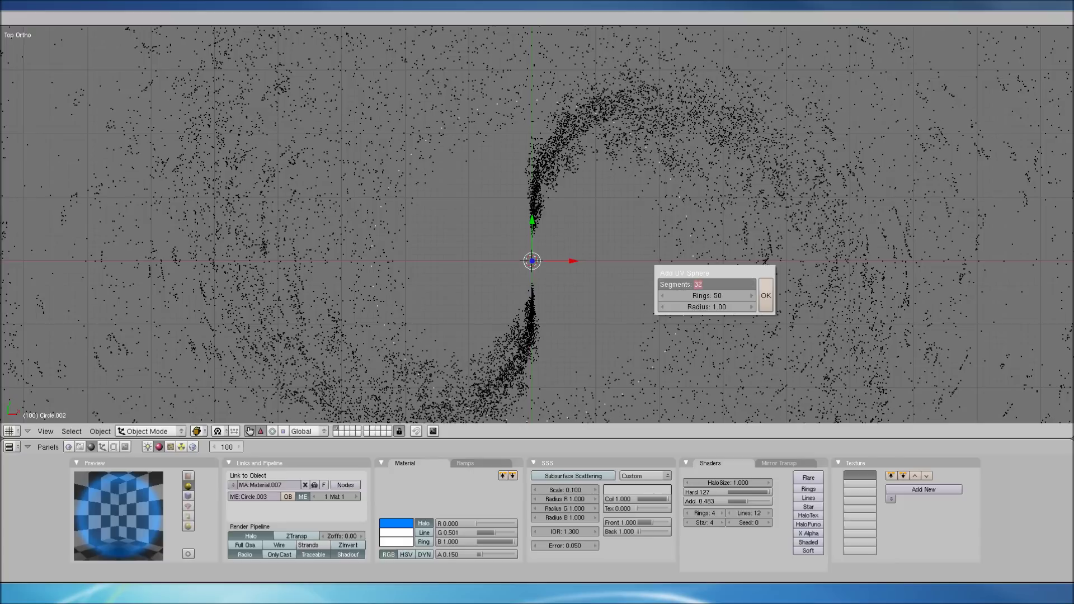
type("15")
key("Return")
left_click(707, 295)
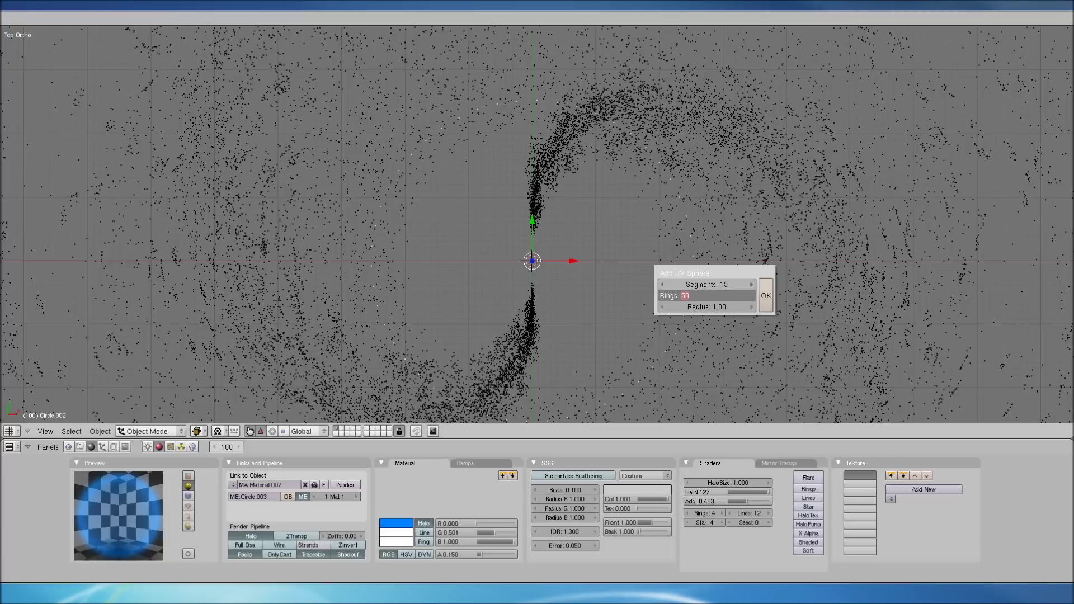
key("Return")
left_click(765, 295)
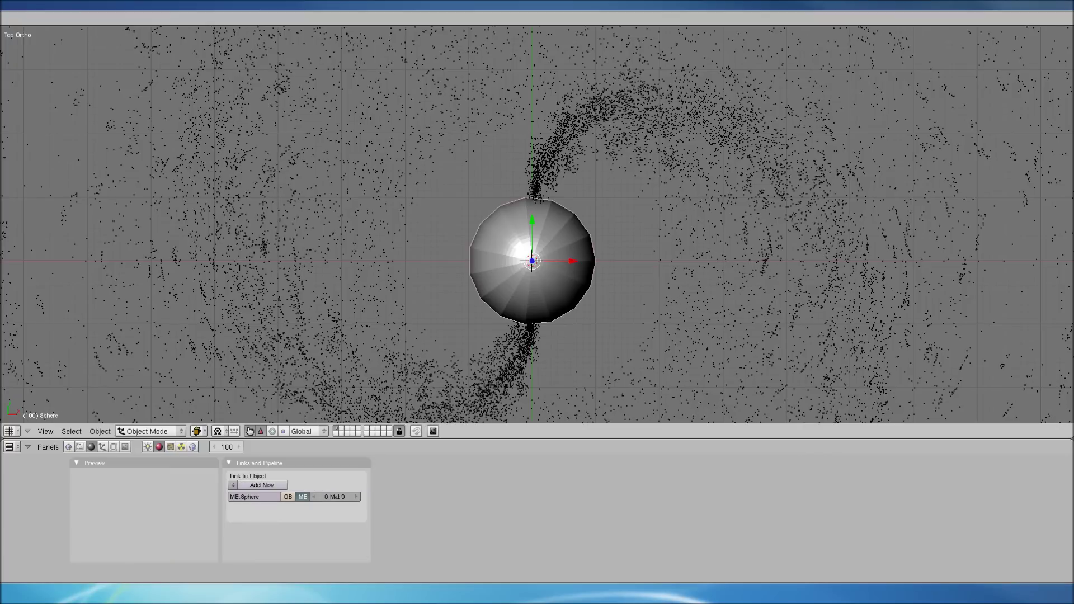
scroll(765, 296, "up", 2)
middle_click_drag(766, 295, 643, 276)
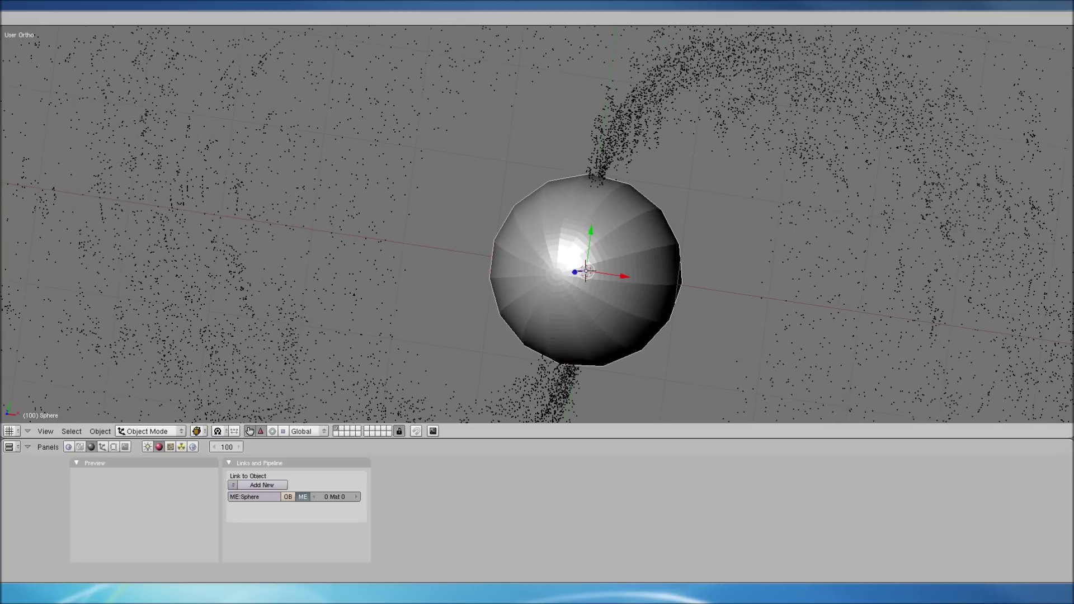
scroll(536, 224, "up", 2)
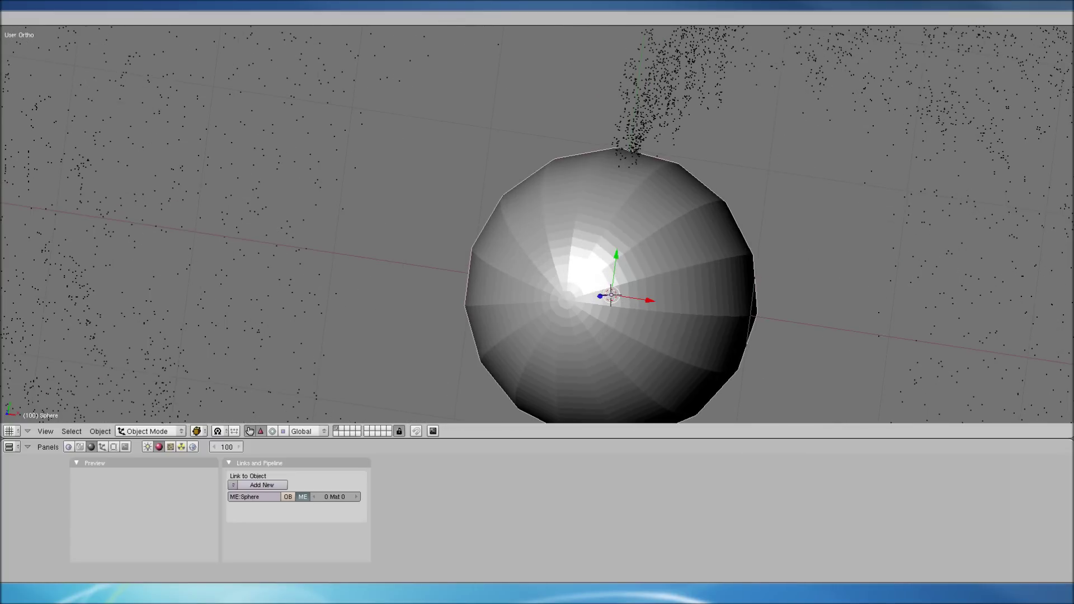
key("KP_7")
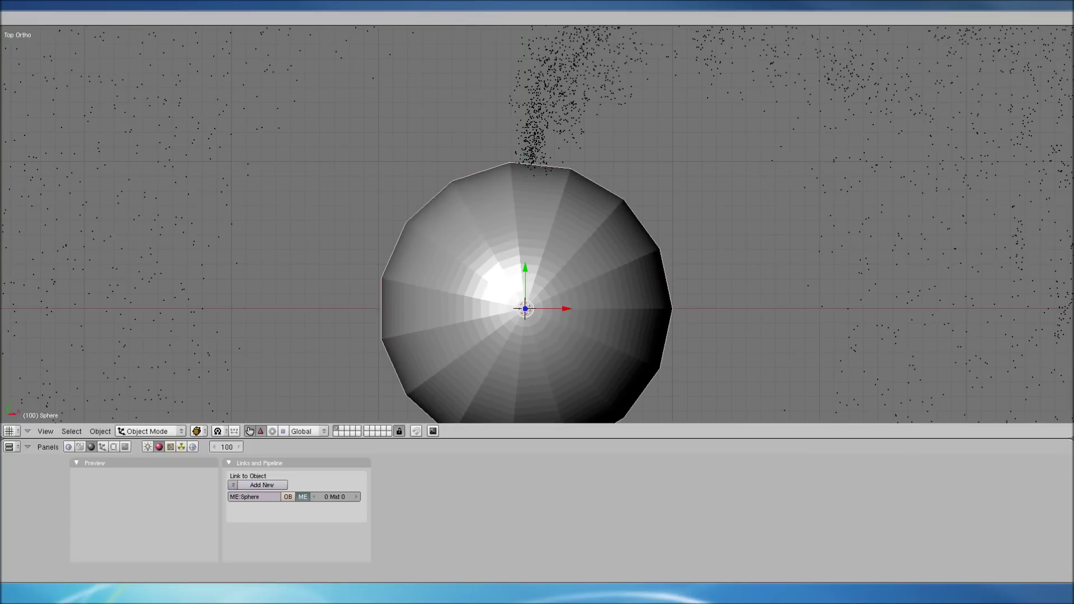
scroll(537, 224, "down", 4)
scroll(537, 224, "up", 3)
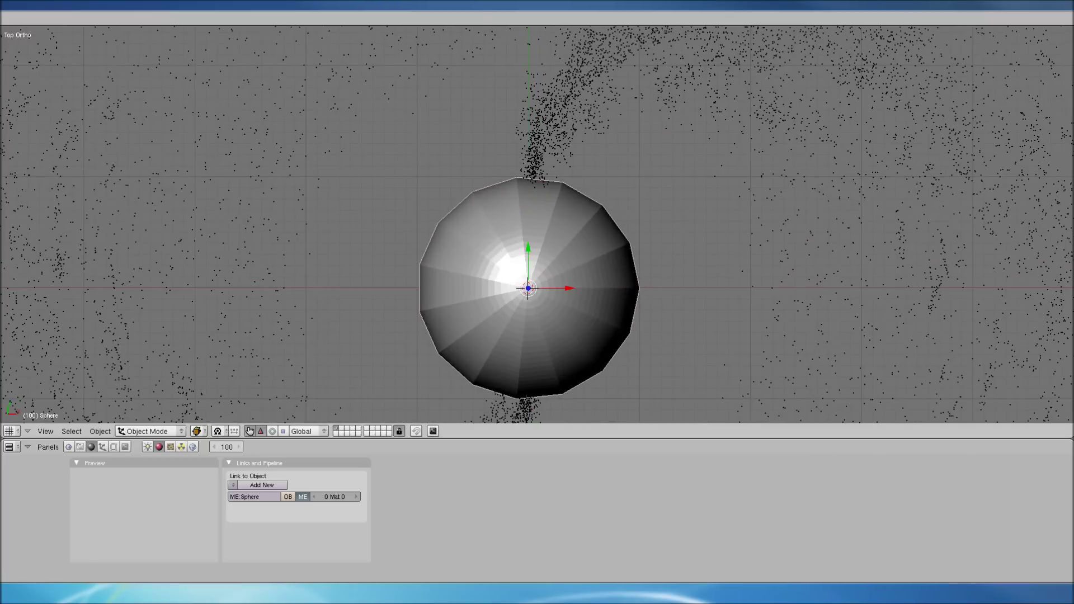
scroll(537, 224, "down", 2)
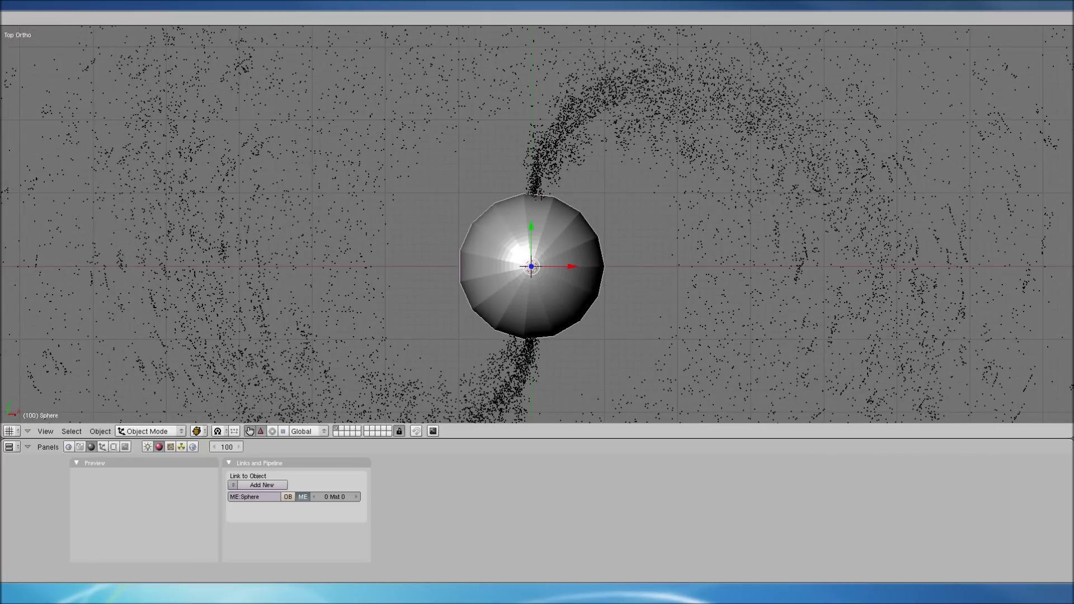
Scale the sphere up to about 1.45 times its size
key("s")
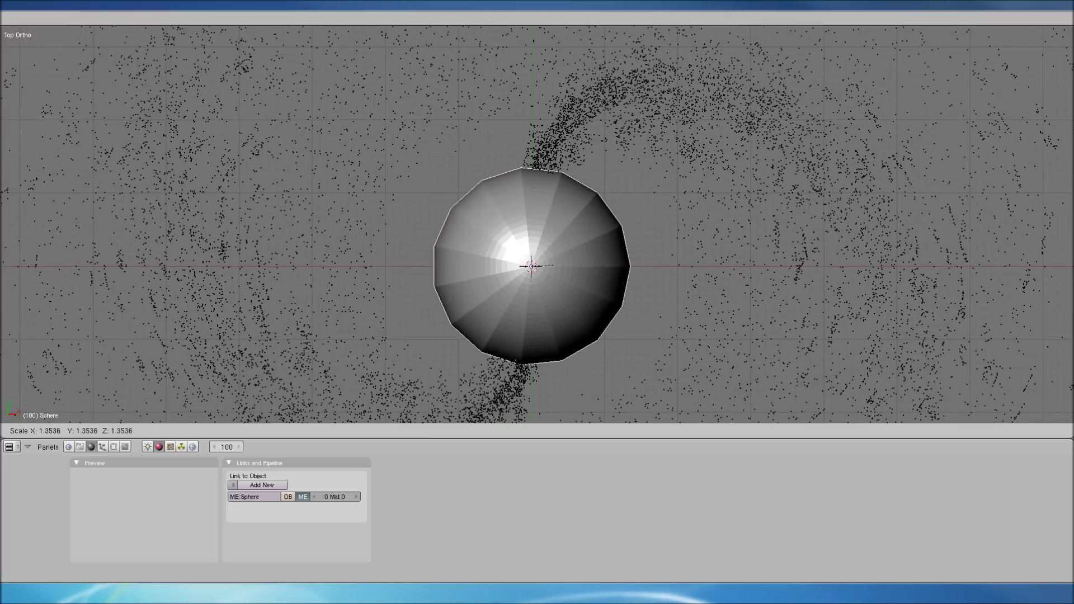
left_click(555, 267)
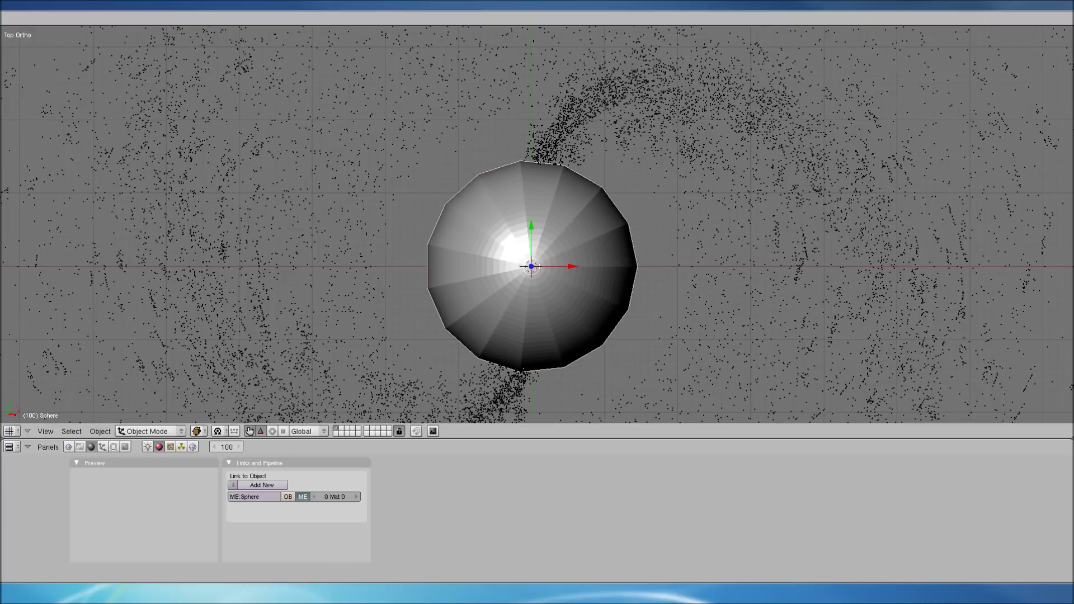
scroll(537, 224, "up", 2)
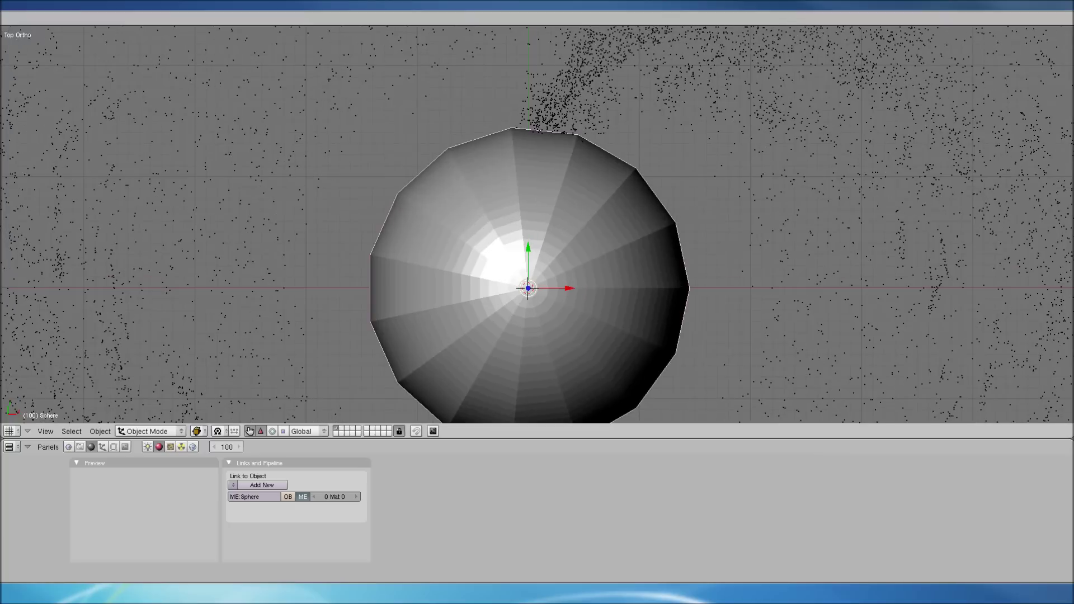
scroll(537, 224, "down", 2)
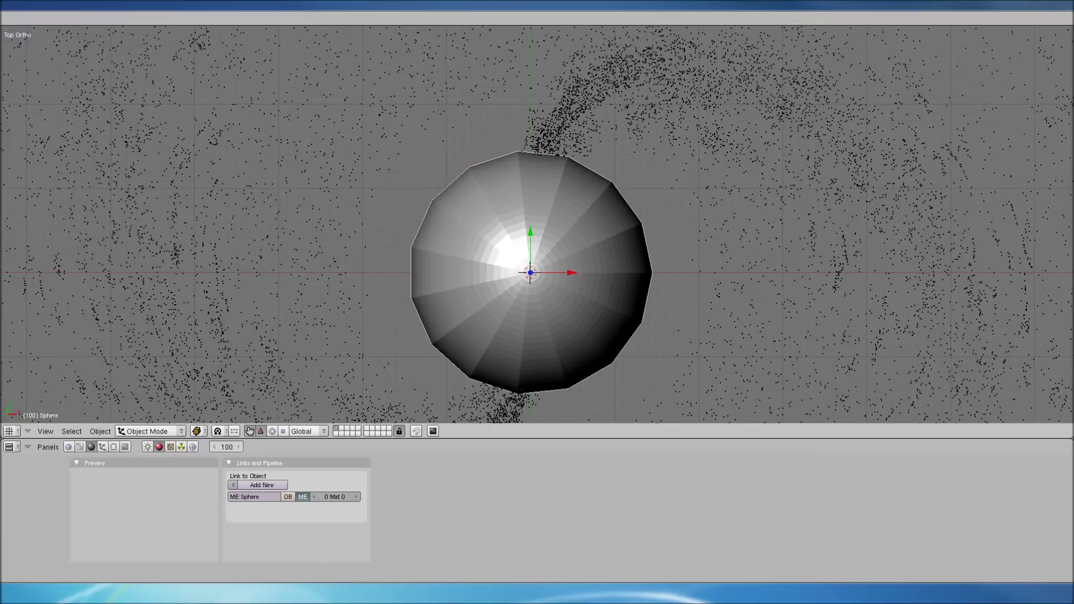
Try squashing the sphere along X, then undo it to keep the sphere round
key("s")
key("x")
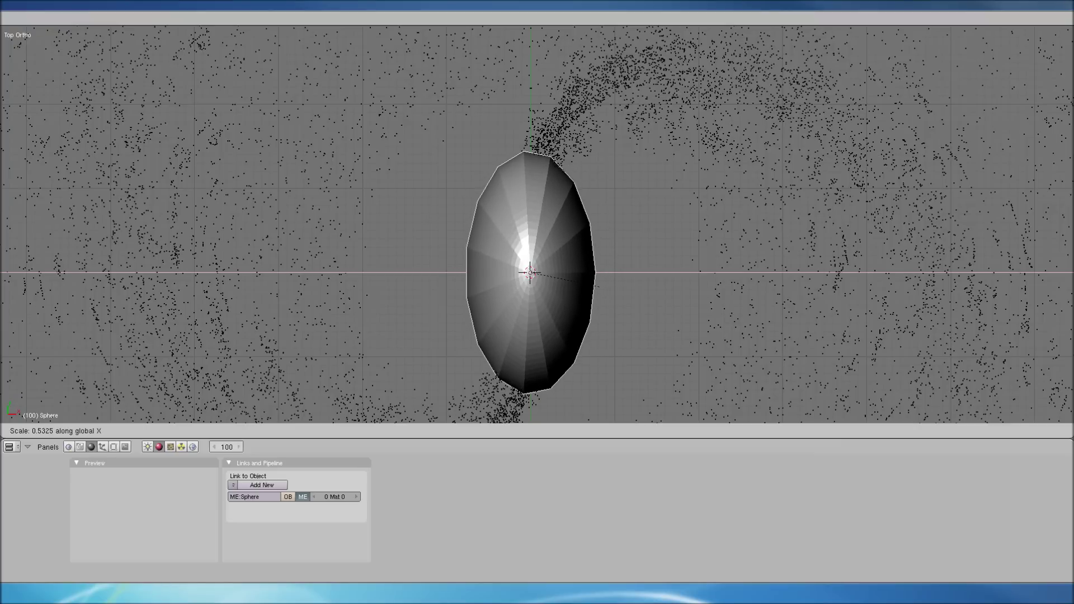
key("Return")
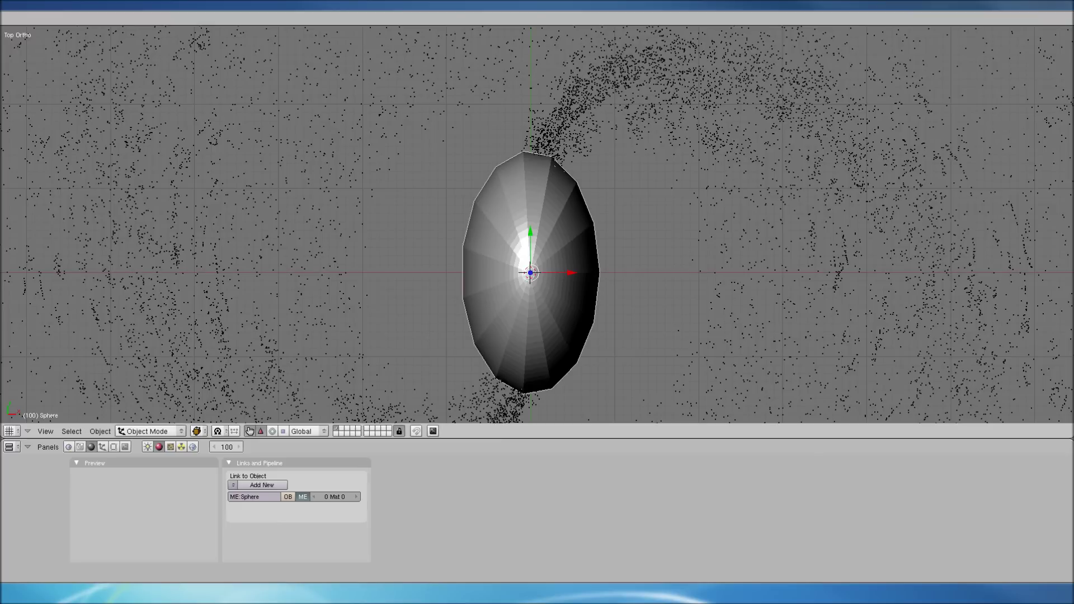
key("ctrl+z")
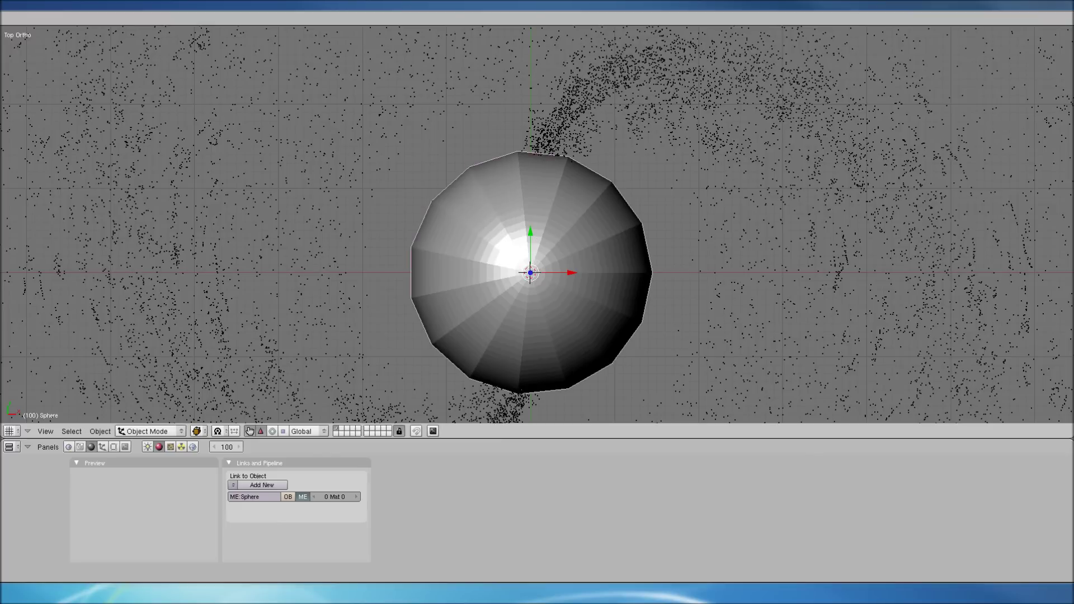
Orbit around the sphere, then switch to top view and zoom in on it
mouse_move(560, 268)
middle_mouse_down()
mouse_move(534, 215)
mouse_move(476, 173)
mouse_move(386, 146)
mouse_move(520, 170)
mouse_move(548, 280)
middle_mouse_up()
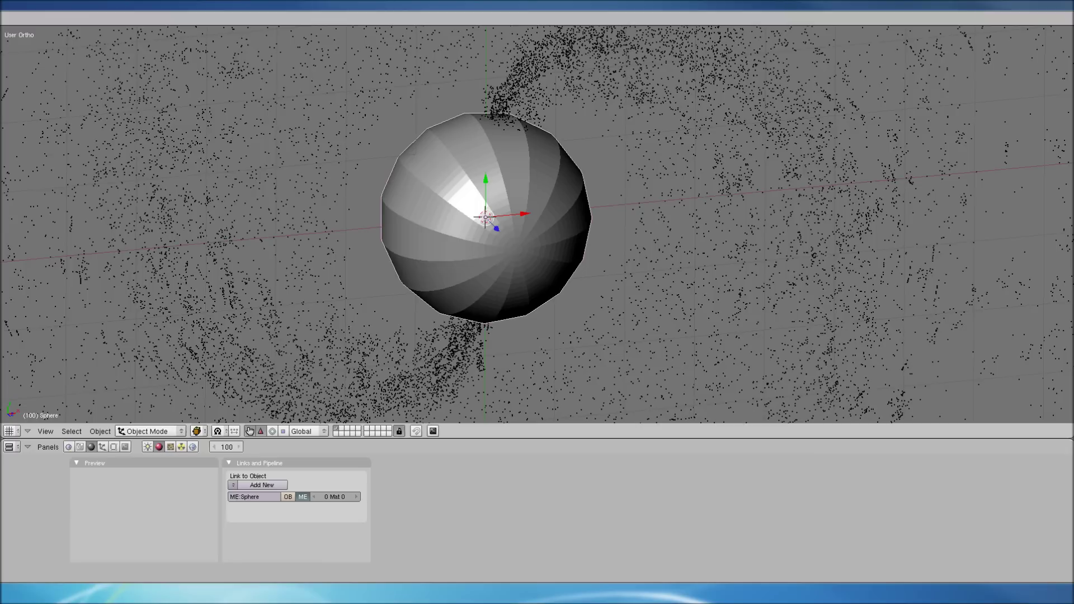
middle_click_drag(537, 235, 593, 238)
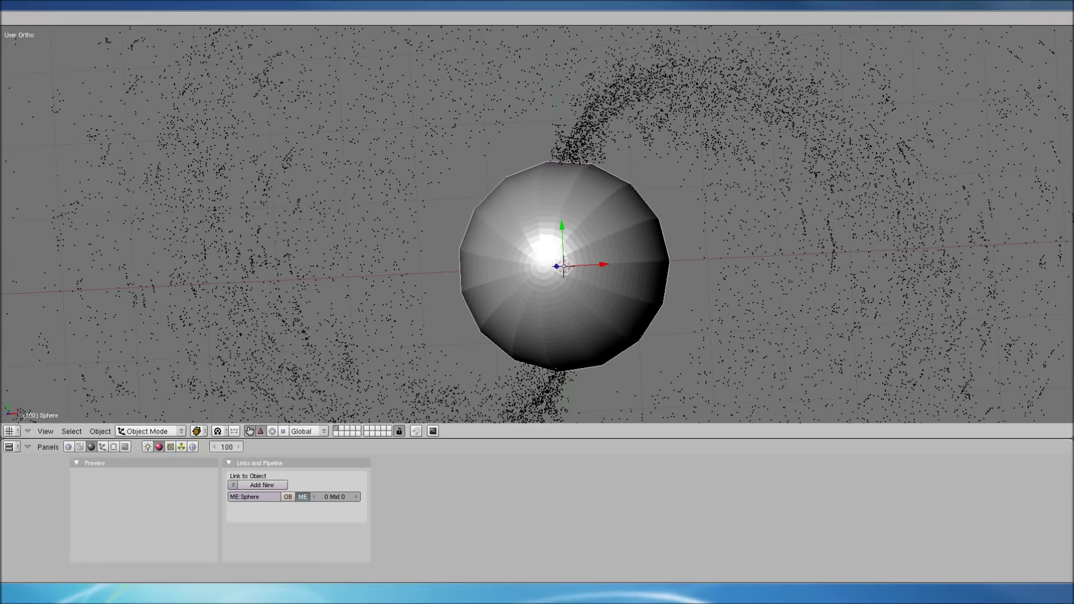
key("KP_7")
scroll(537, 223, "down", 7)
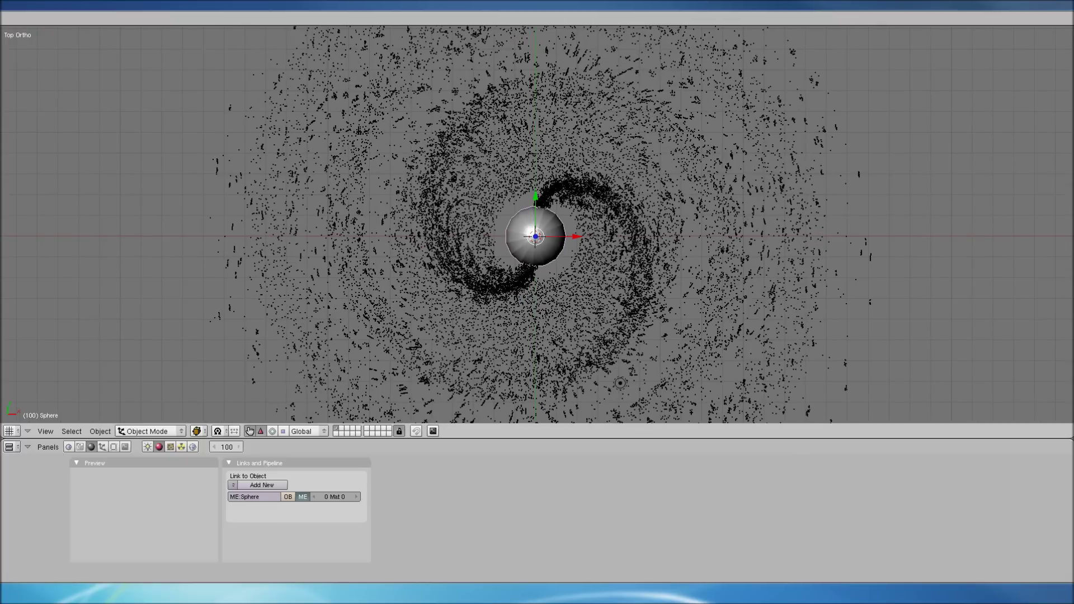
scroll(536, 224, "up", 6)
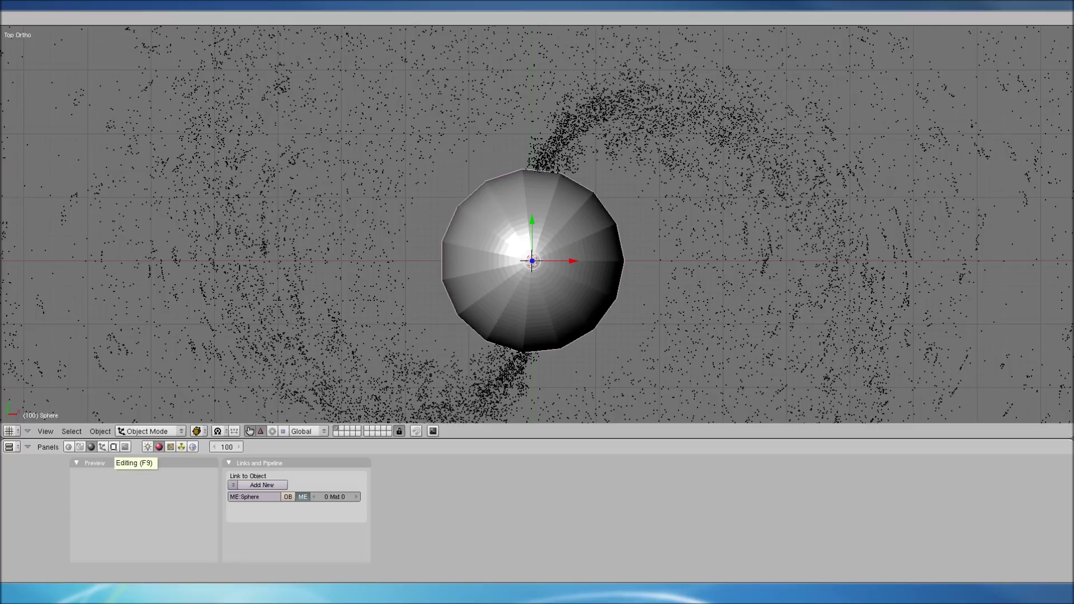
Create a new Halo material coloured orange (R 1.000, G 0.537, B 0)
left_click(261, 485)
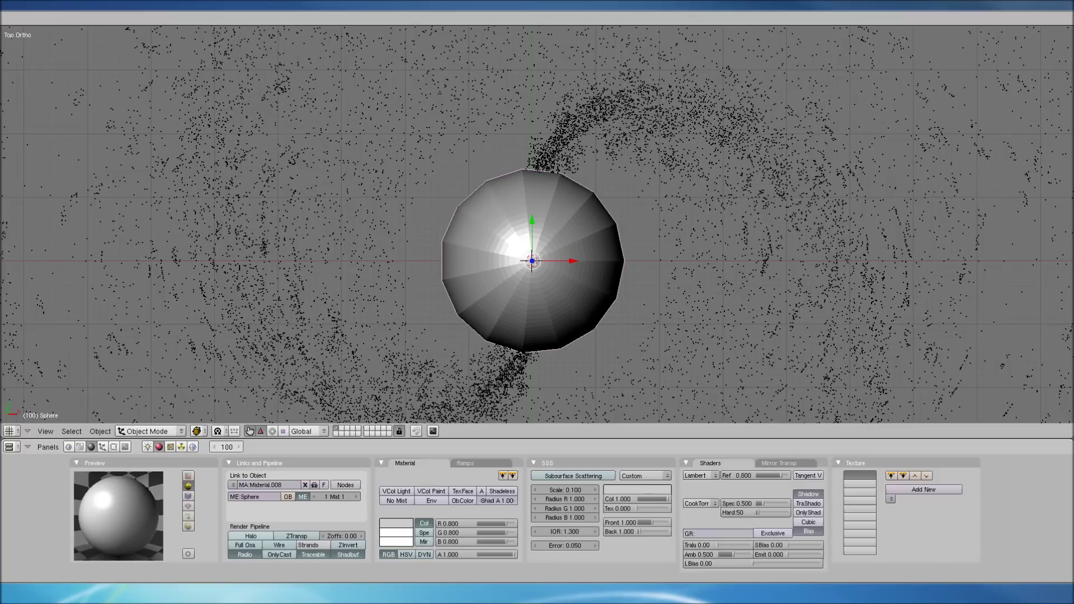
left_click(250, 536)
left_click(396, 527)
left_click(418, 502)
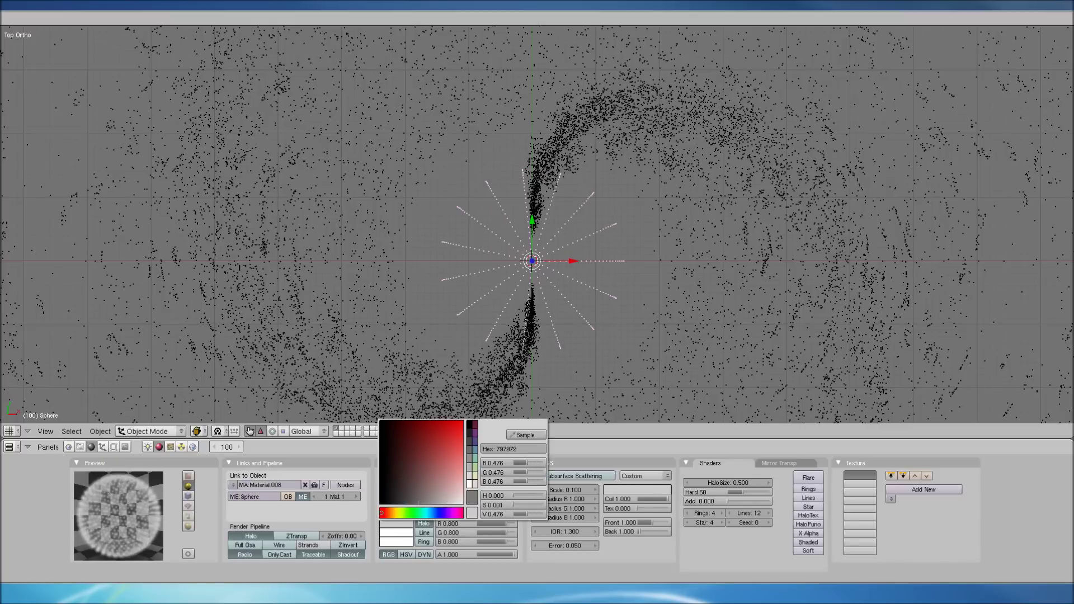
left_click_drag(382, 512, 386, 513)
left_click(463, 421)
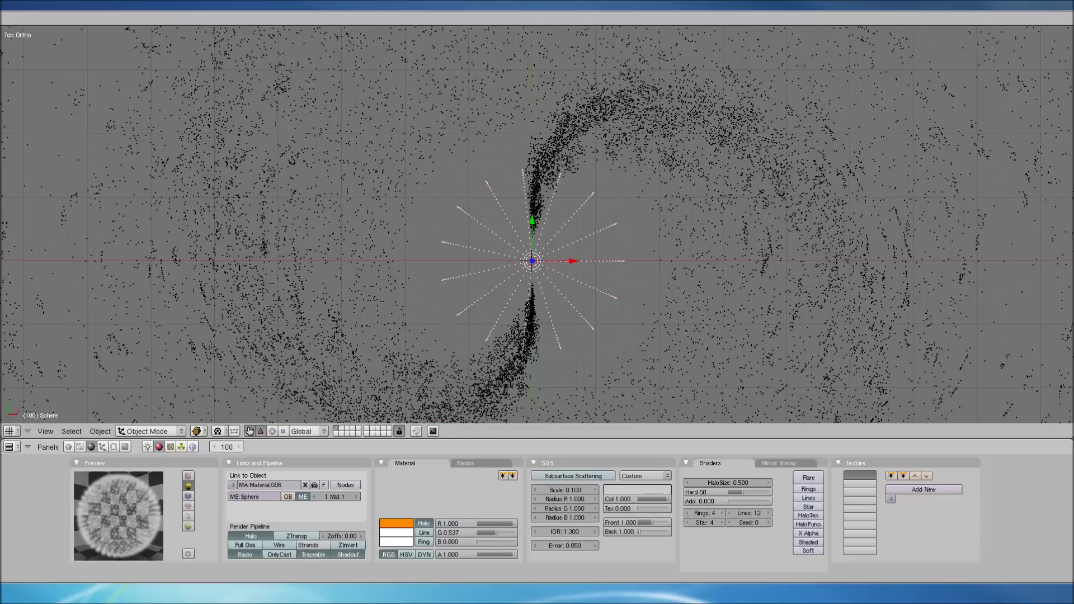
Set the halo's Hard to 127 and Add to 1.000
left_click_drag(742, 492, 770, 492)
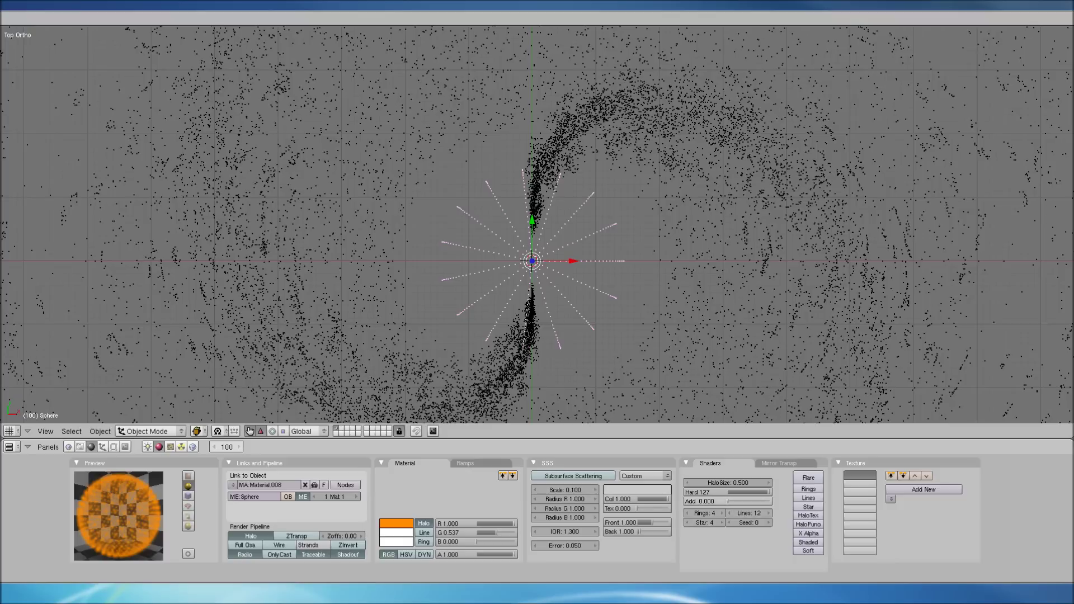
left_click_drag(727, 501, 741, 501)
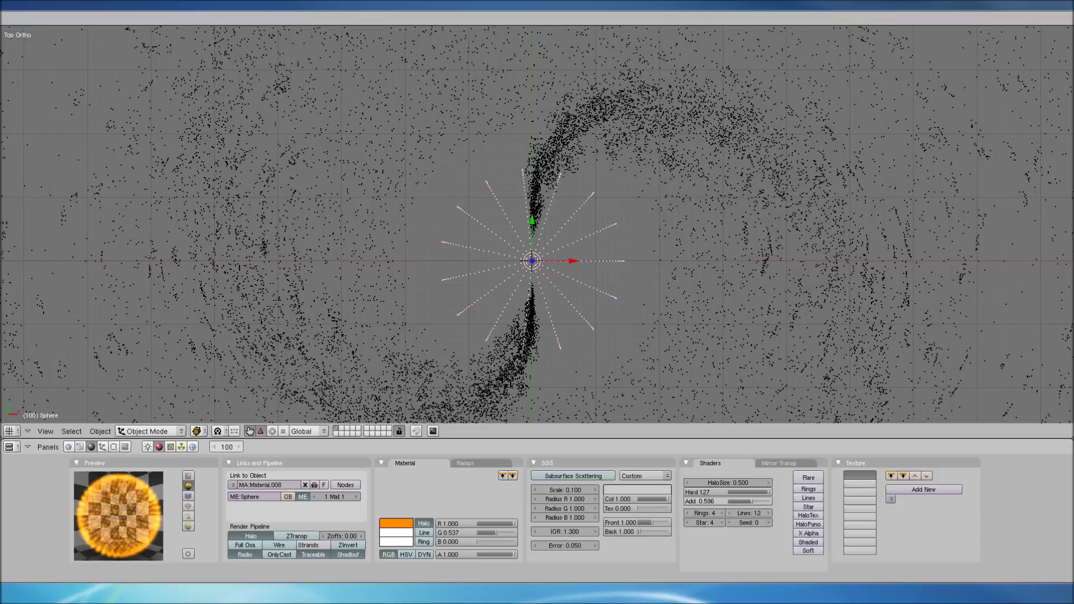
left_click_drag(752, 501, 770, 501)
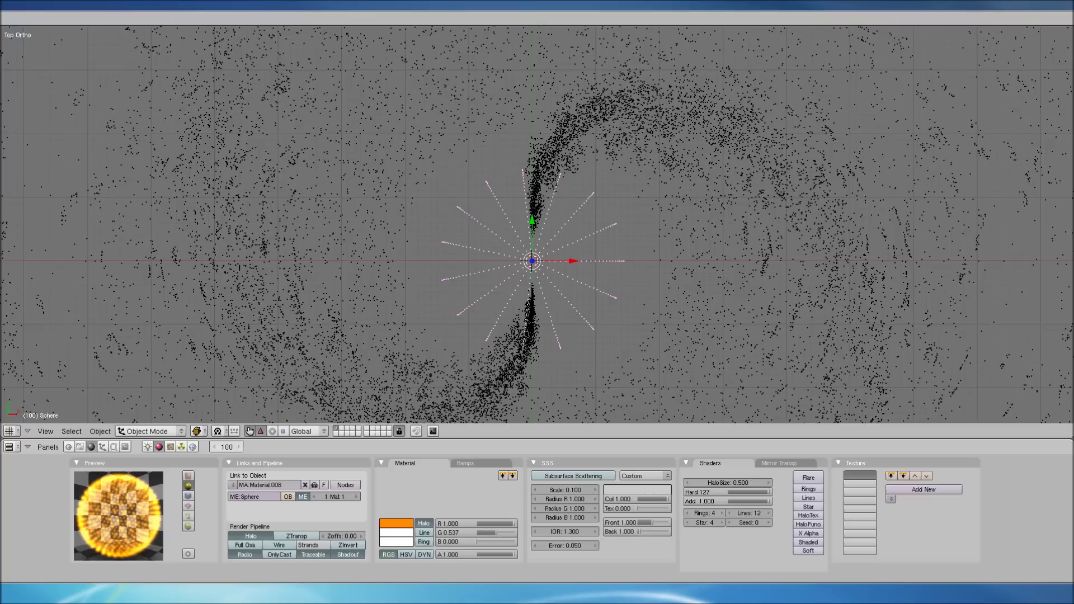
Enable Shaded and X Alpha for the halo and lower its alpha to 0.166
left_click(808, 541)
left_click(808, 534)
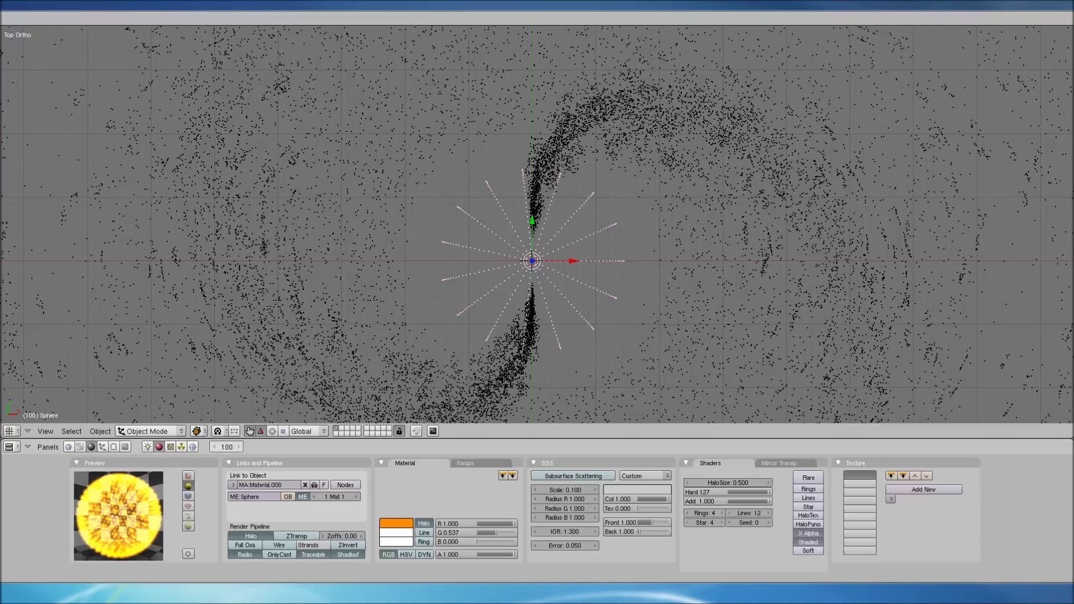
left_click_drag(514, 554, 495, 555)
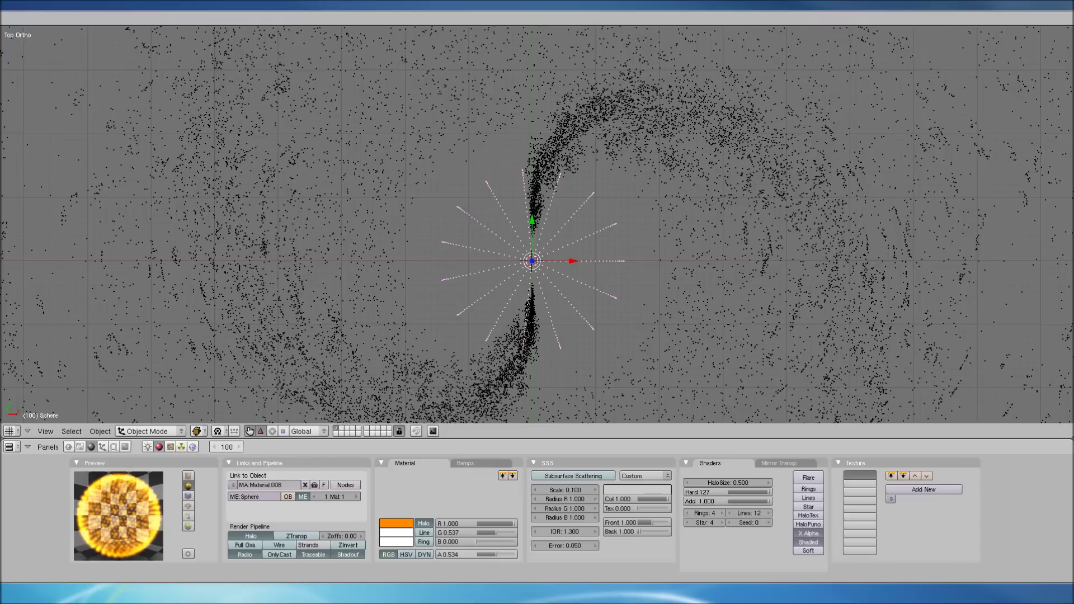
left_click_drag(496, 554, 479, 554)
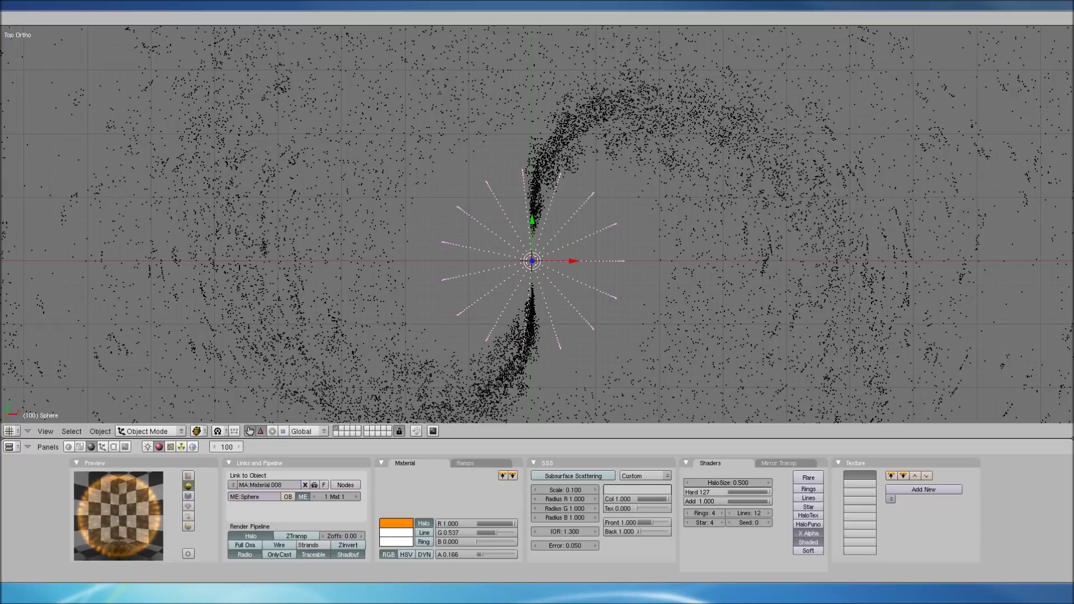
Step HaloSize up to 0.800 and nudge the alpha slightly lower
left_click(769, 482)
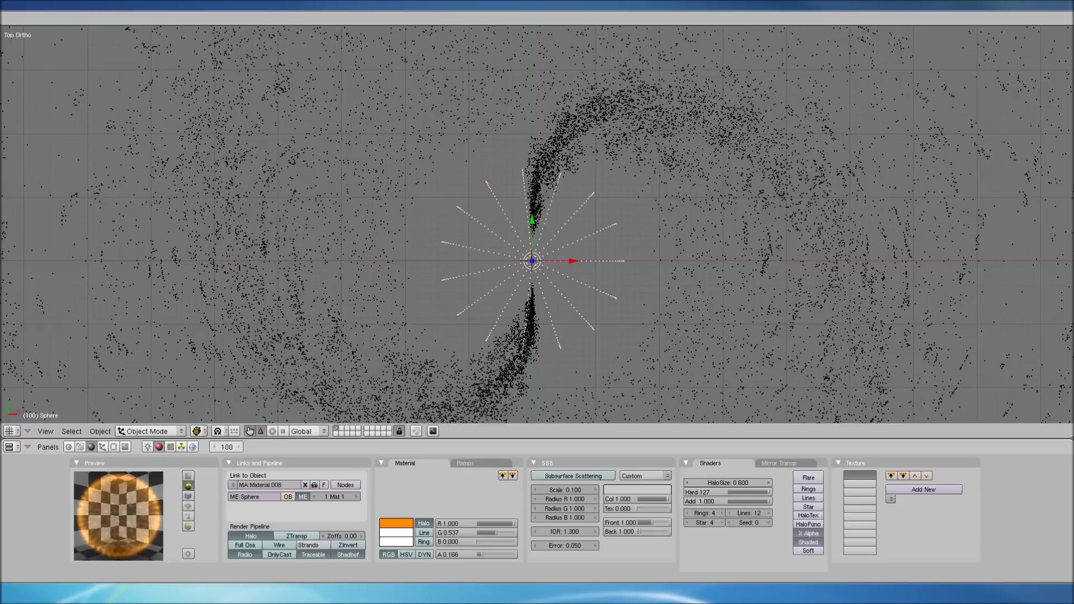
left_click(768, 482)
mouse_move(611, 555)
left_click(768, 482)
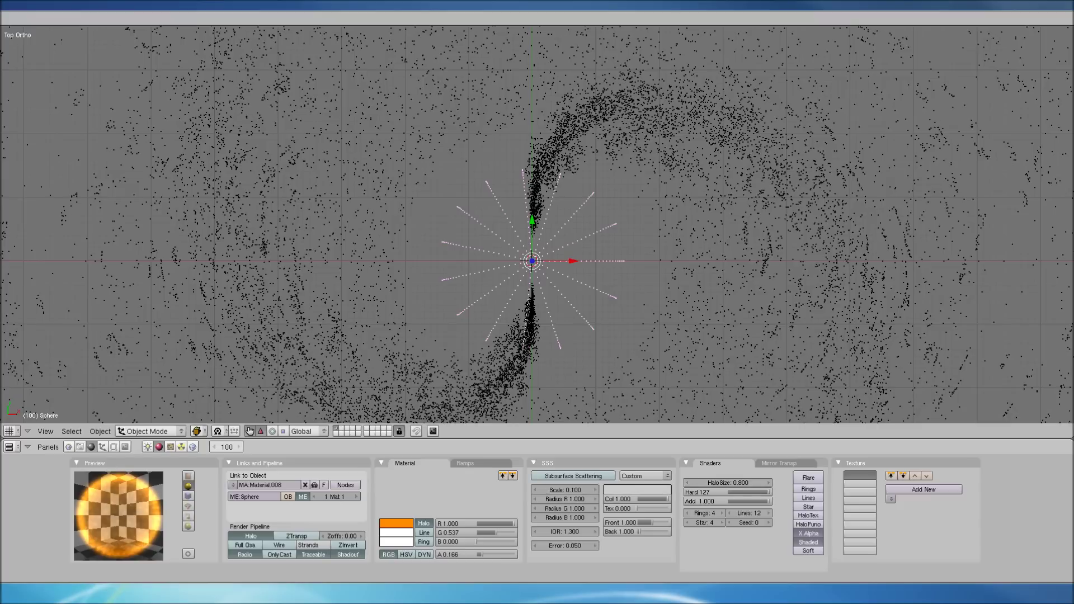
left_click_drag(482, 554, 480, 554)
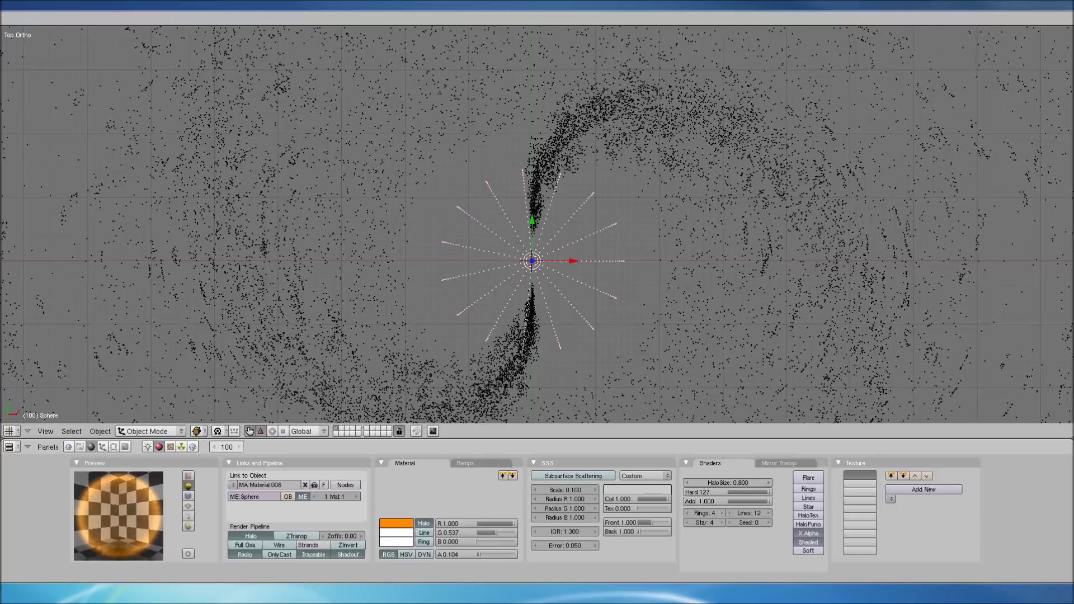
Raise HaloSize to 1.000 and bring the halo's alpha down to about 0.055
left_click(768, 482)
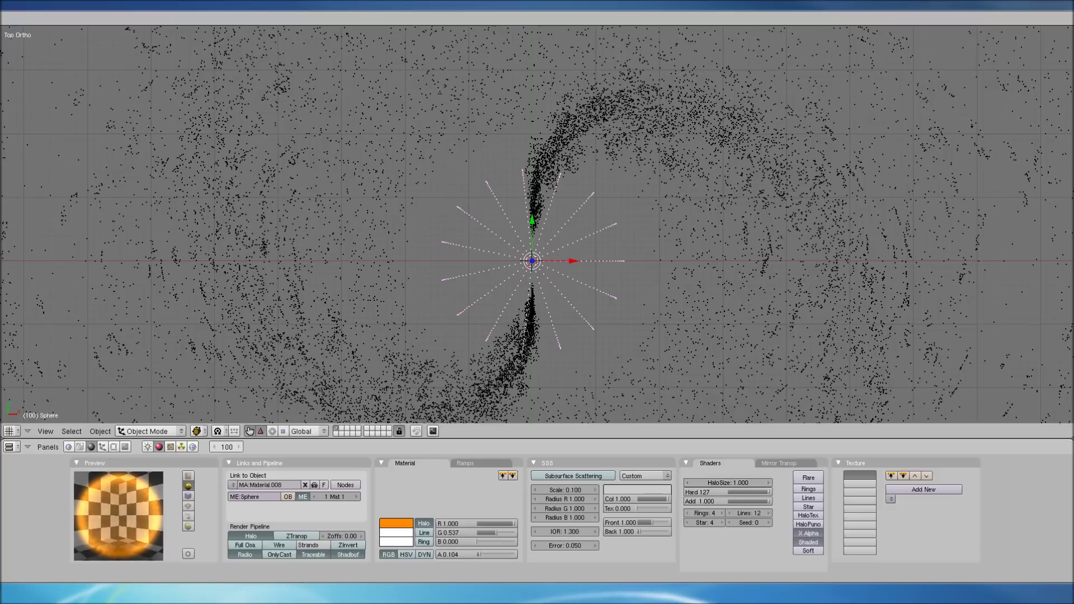
left_click_drag(480, 555, 477, 555)
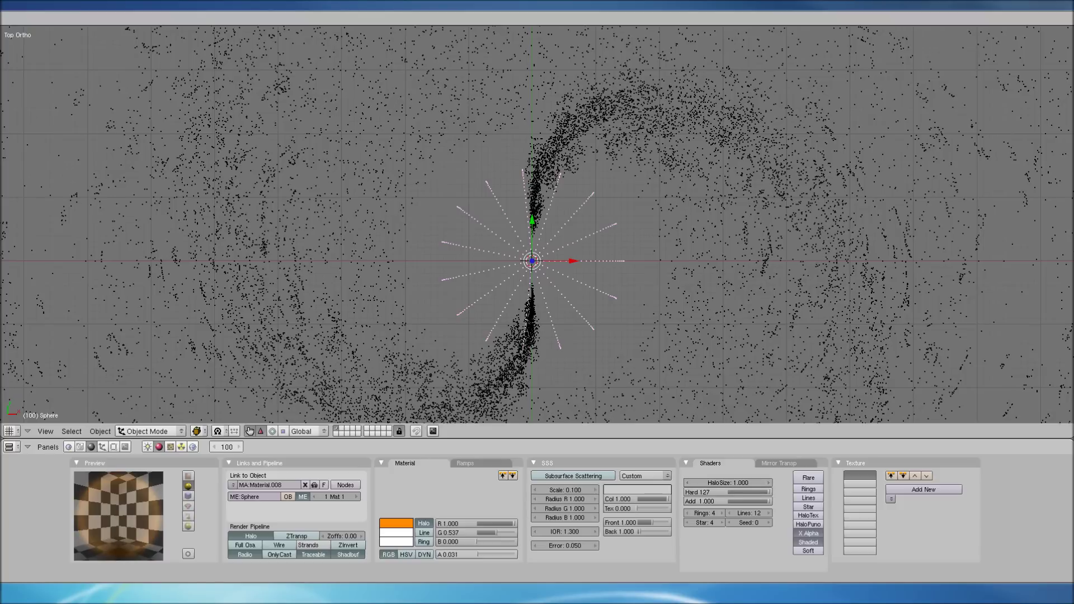
left_click_drag(477, 555, 478, 554)
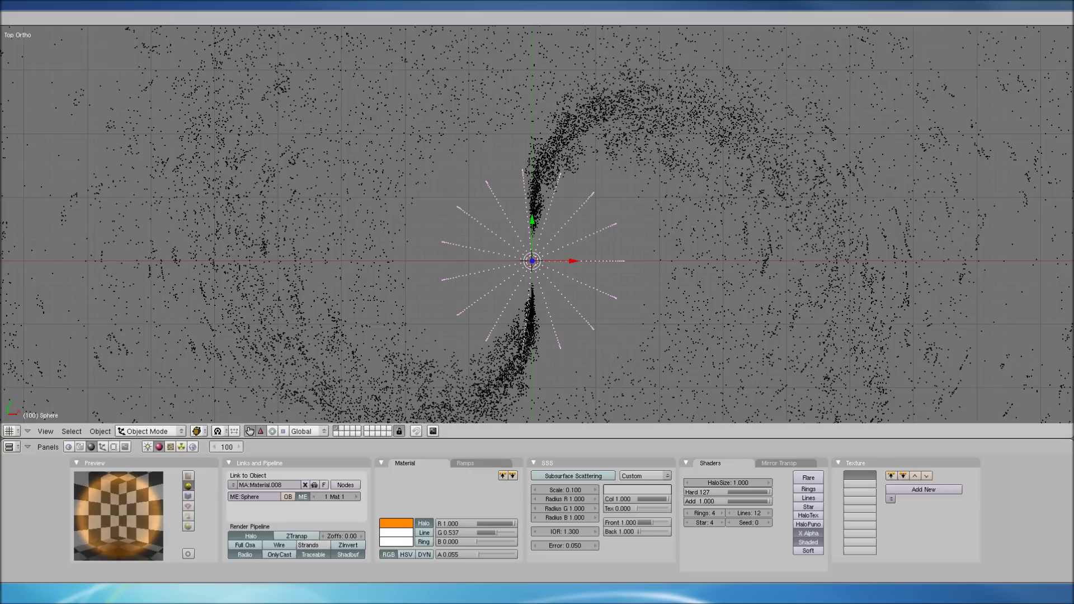
Switch the main area to the UV/Image Editor showing the Render Result, zooming in and out
left_click(9, 430)
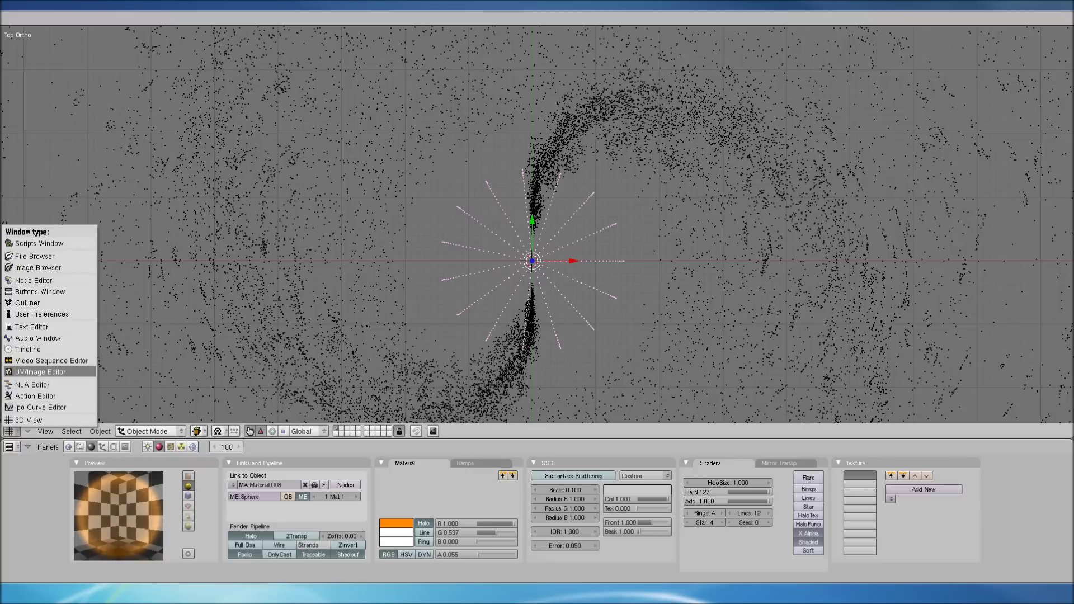
left_click(39, 372)
scroll(565, 249, "up", 2)
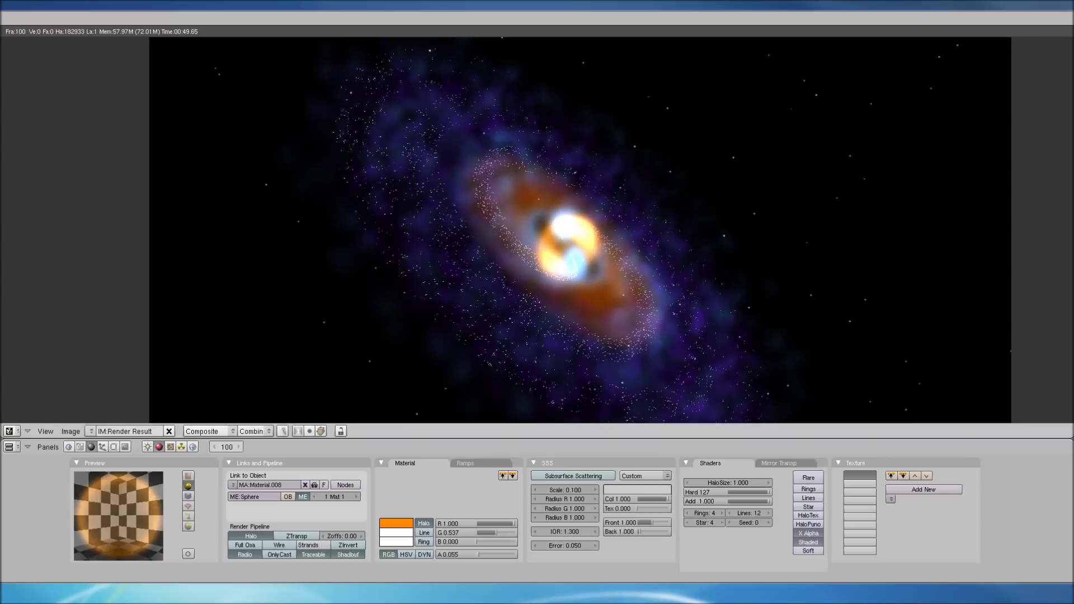
scroll(565, 249, "down", 1)
scroll(565, 249, "down", 1)
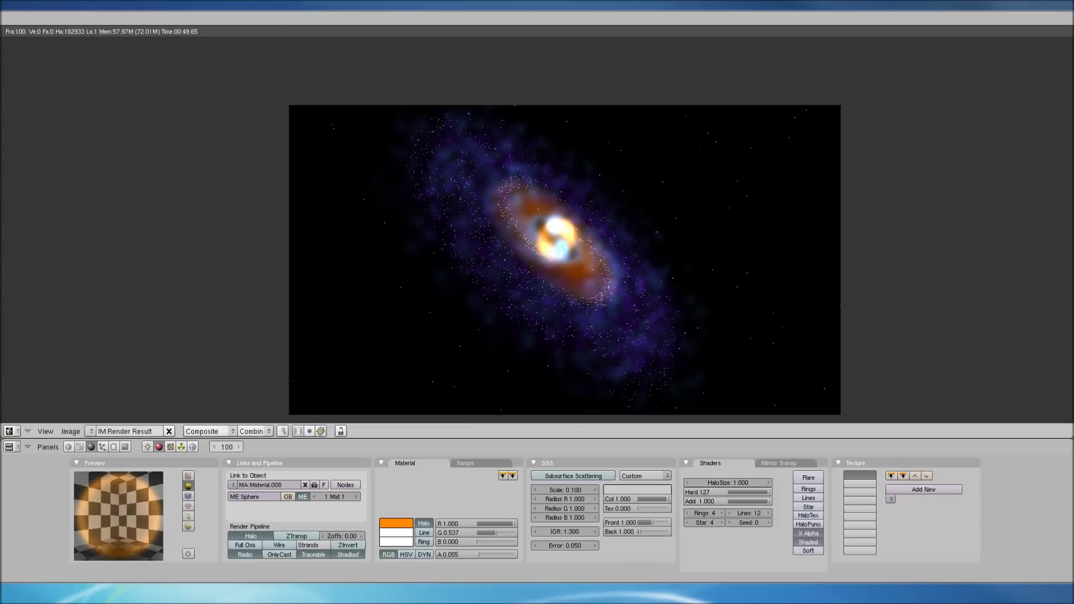
scroll(565, 249, "up", 3)
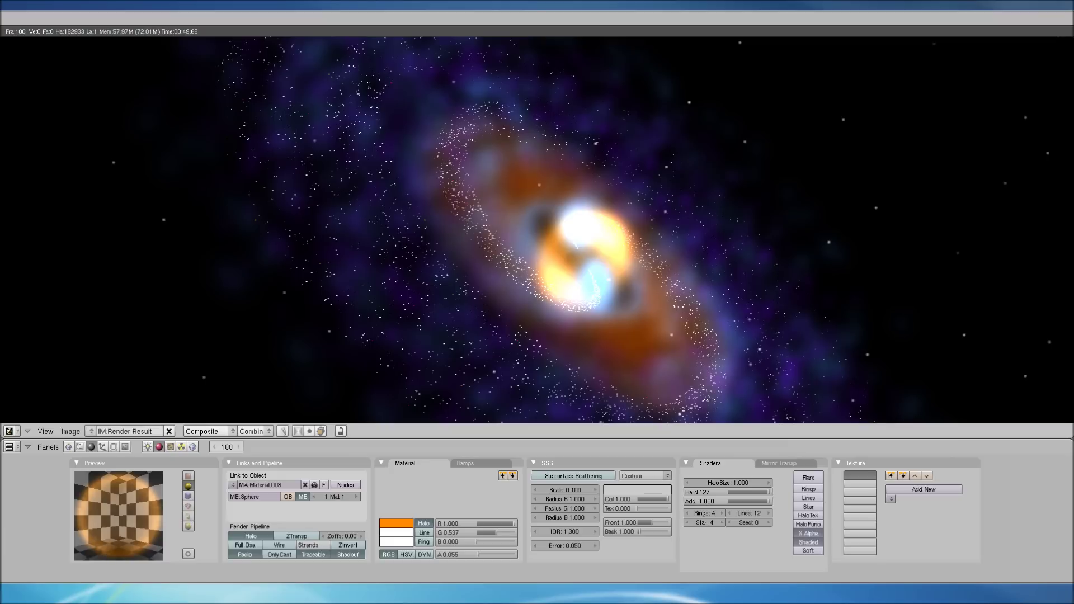
scroll(581, 246, "up", 2)
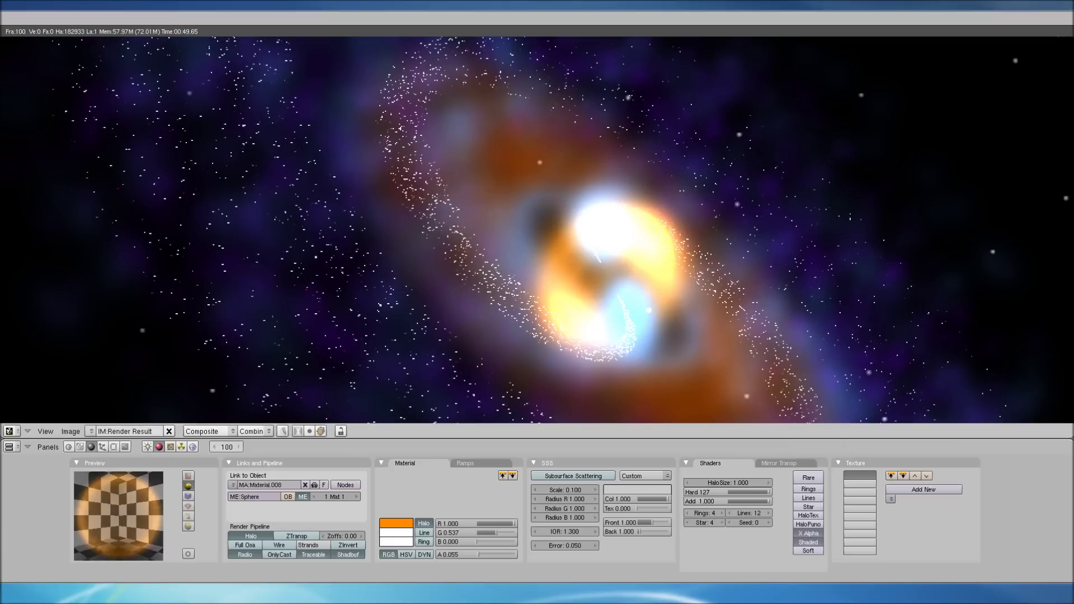
scroll(536, 229, "up", 1)
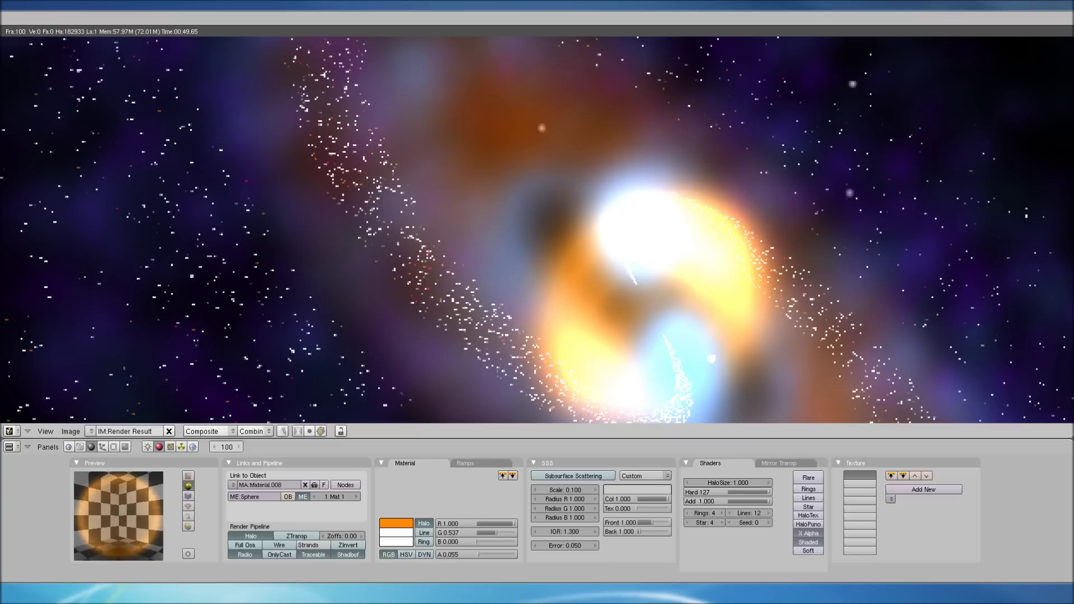
scroll(536, 229, "down", 2)
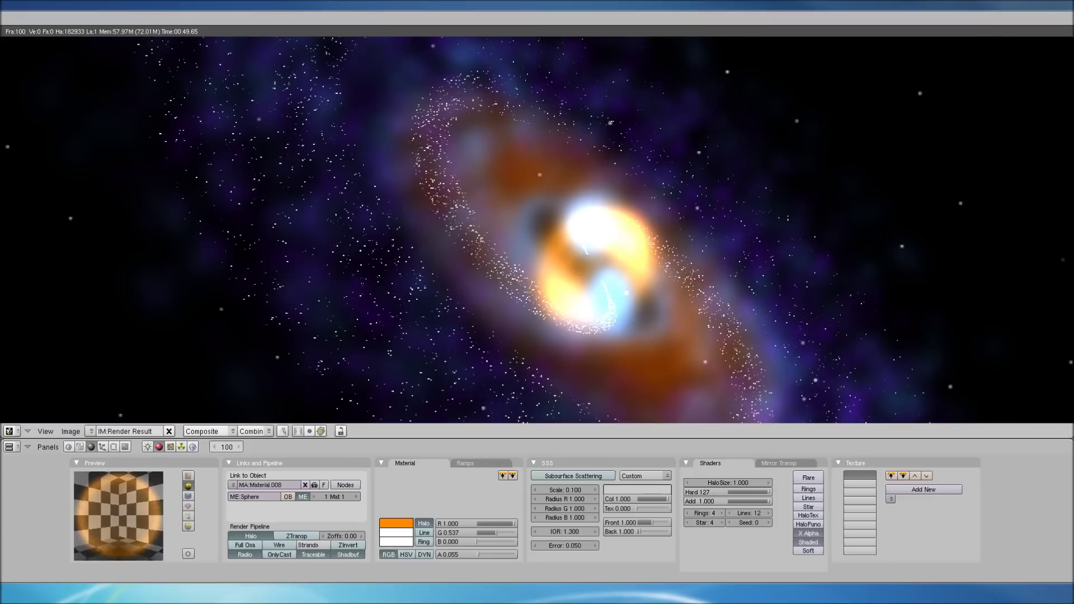
scroll(537, 230, "down", 3)
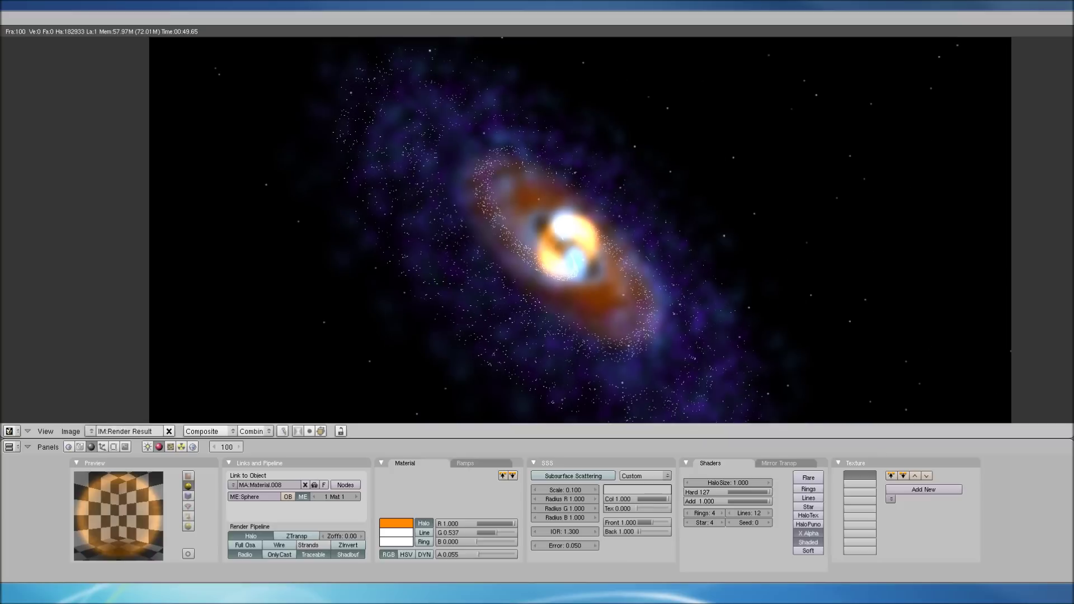
scroll(579, 229, "down", 1)
scroll(571, 229, "up", 3)
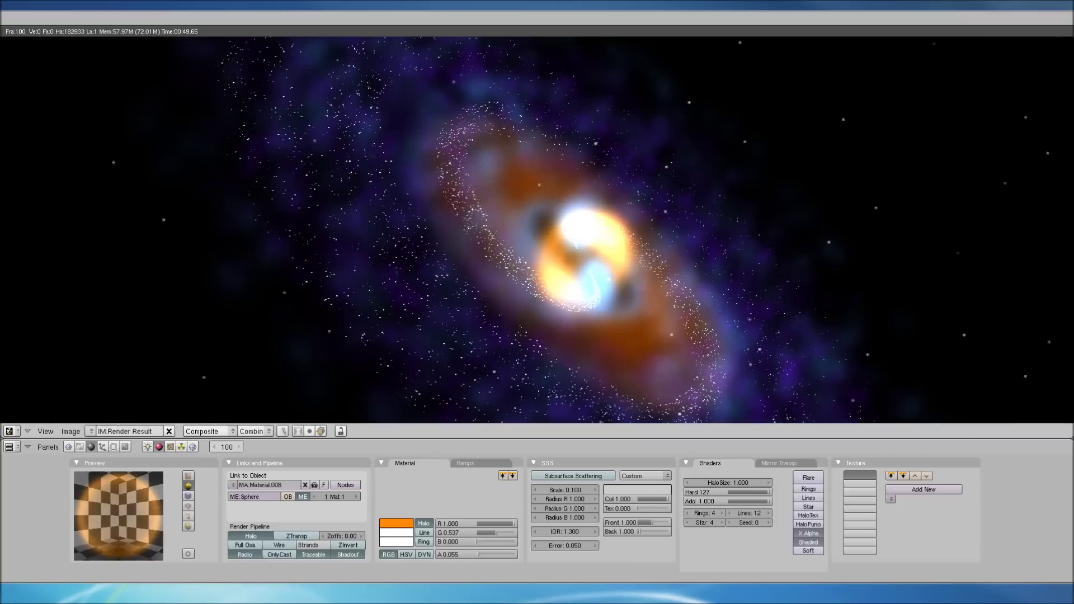
scroll(571, 230, "up", 2)
scroll(571, 229, "down", 3)
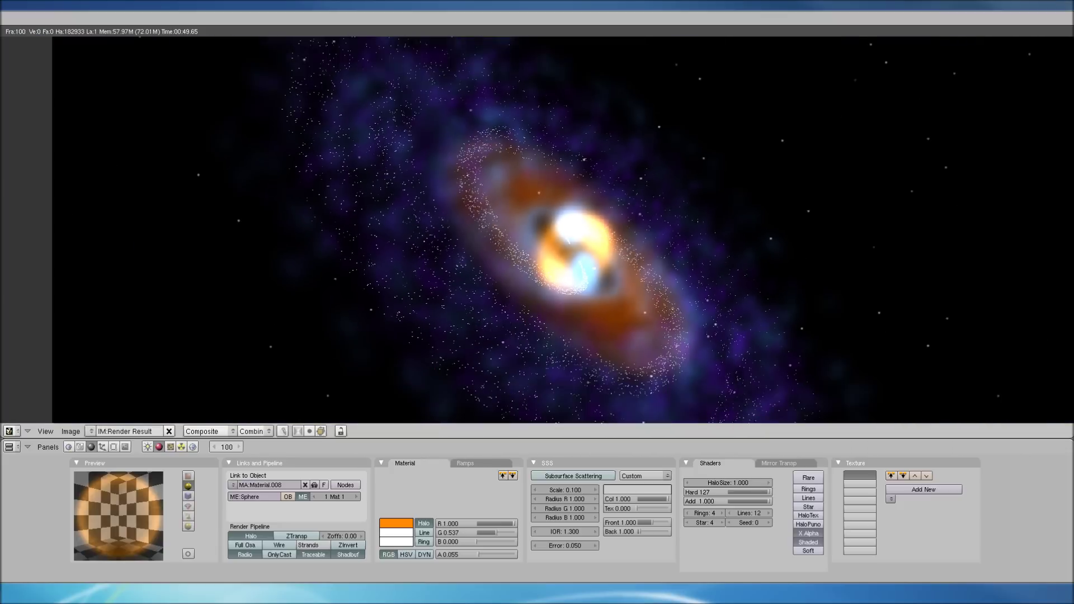
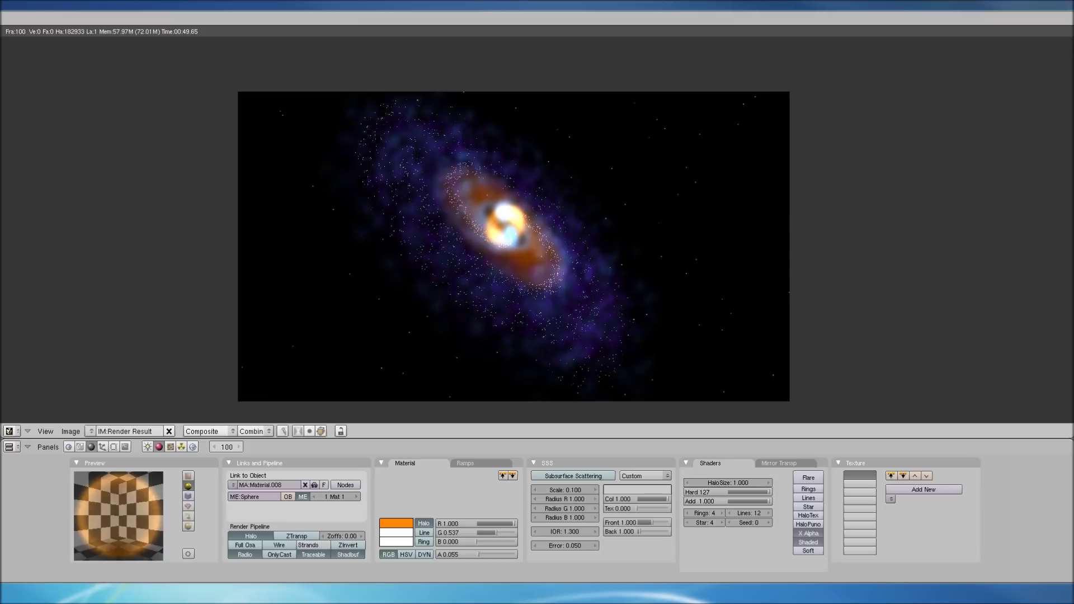
Zoom the Render Result to view the finished galaxy render with its glowing orange core
scroll(537, 230, "down", 1)
scroll(537, 230, "up", 2)
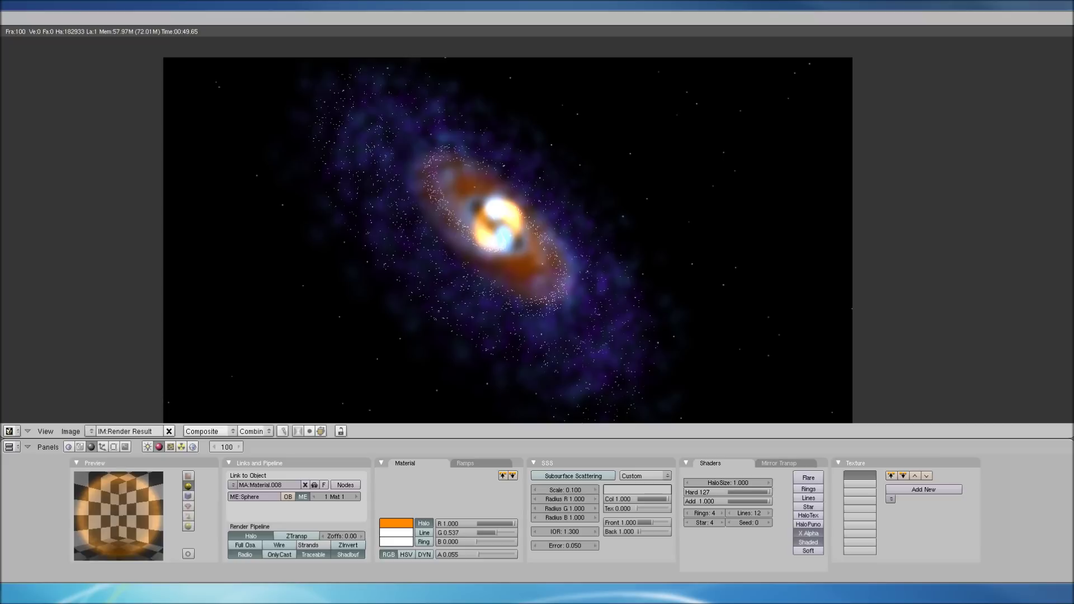
scroll(517, 515, "down", 1)
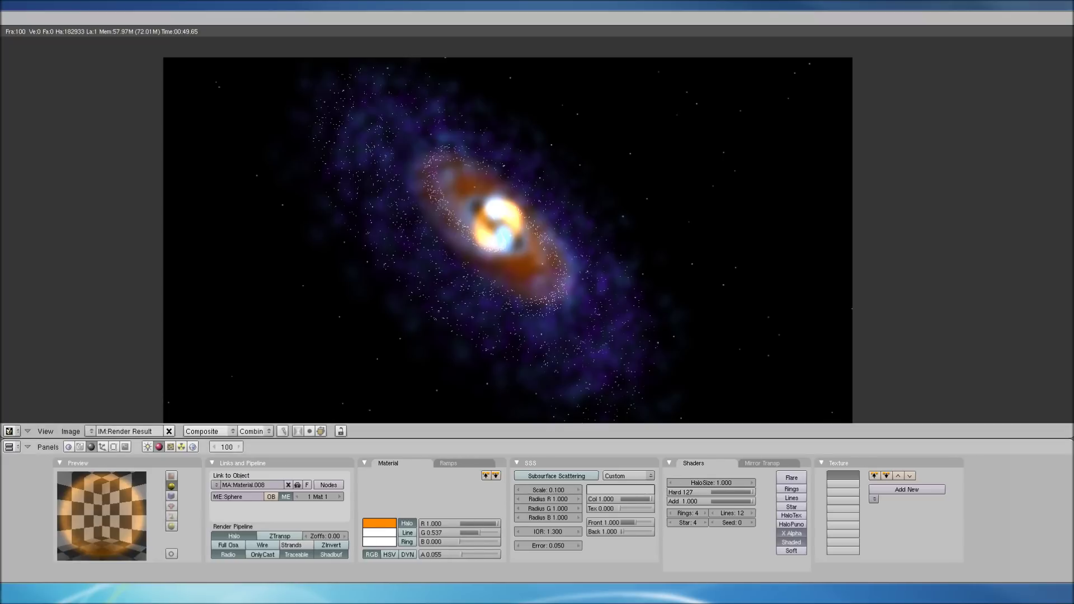